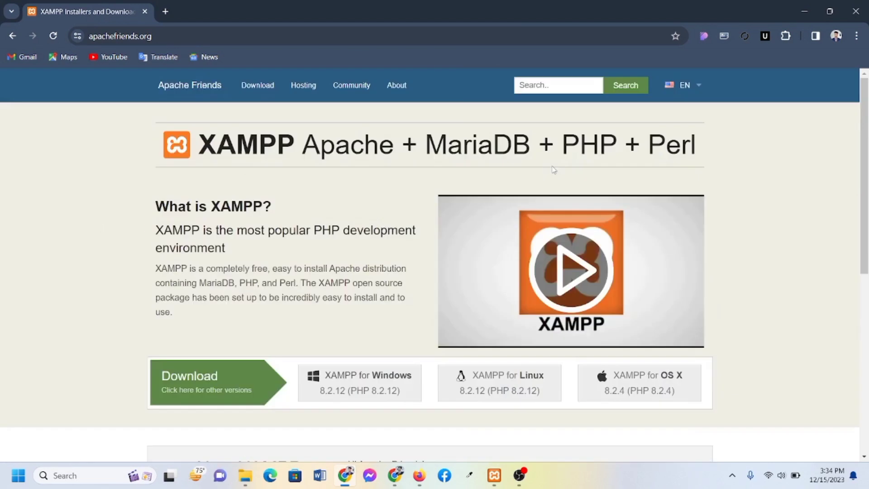
Start the XAMPP for Windows download on apachefriends.org and check the download tabs
scroll(553, 170, "down", 4)
scroll(538, 171, "up", 4)
left_click(355, 380)
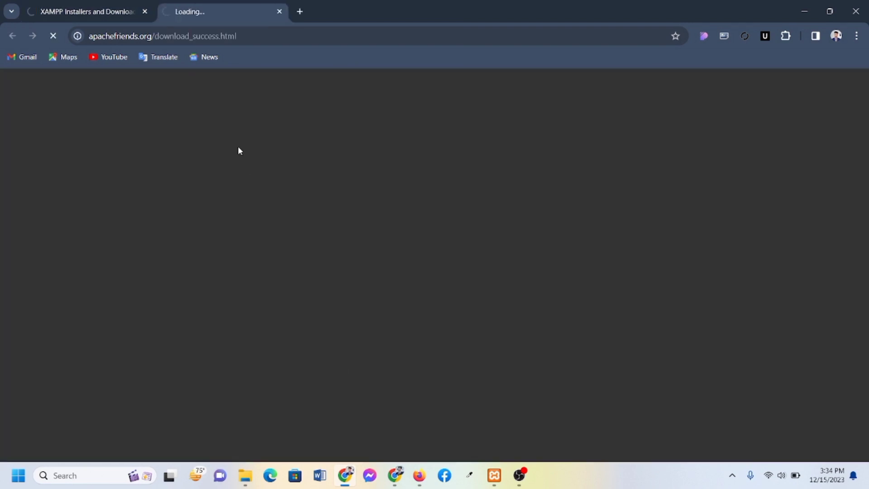
left_click(83, 14)
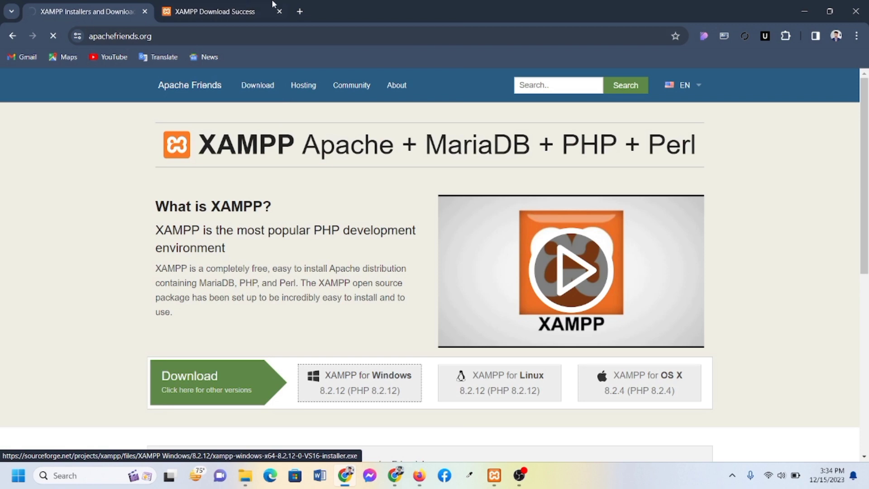
left_click(254, 11)
left_click(90, 11)
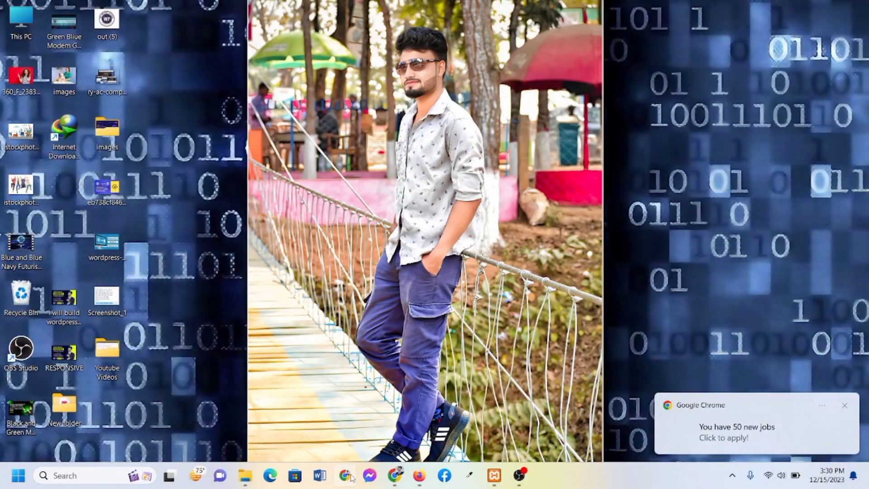
In a maximized Chrome window, search Google for 'xampp' and open the apachefriends.org result
left_click(351, 477)
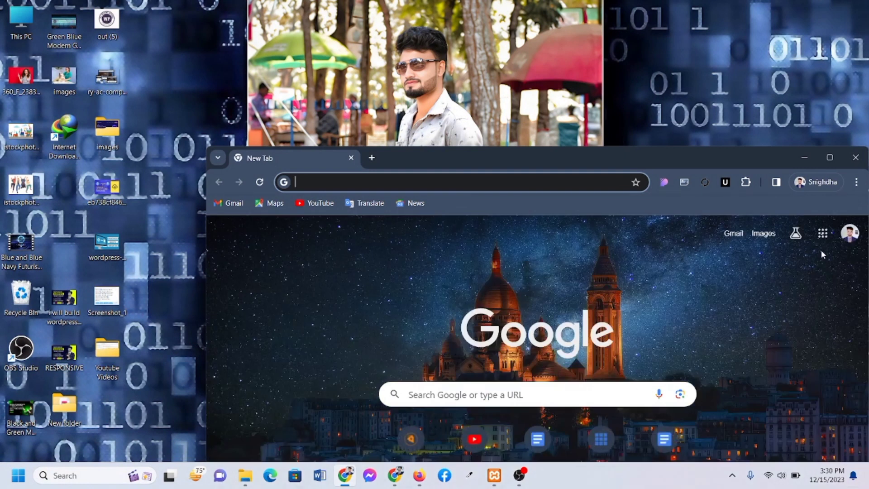
left_click(831, 159)
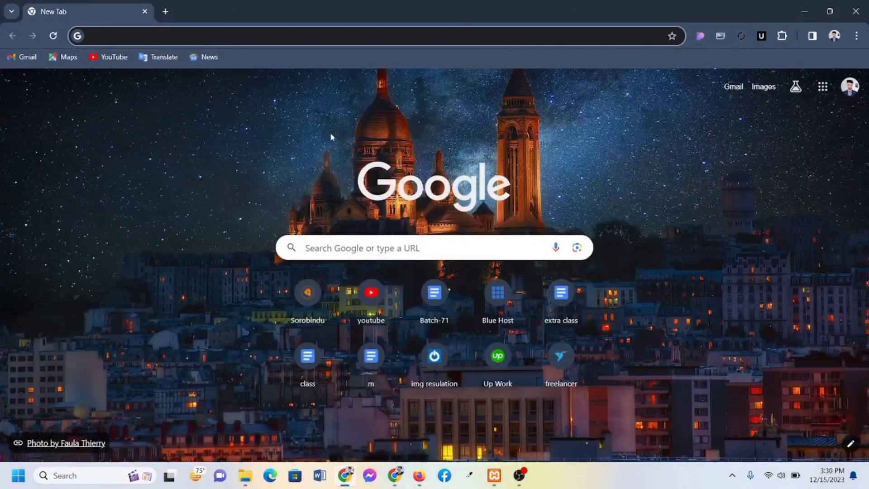
type("x")
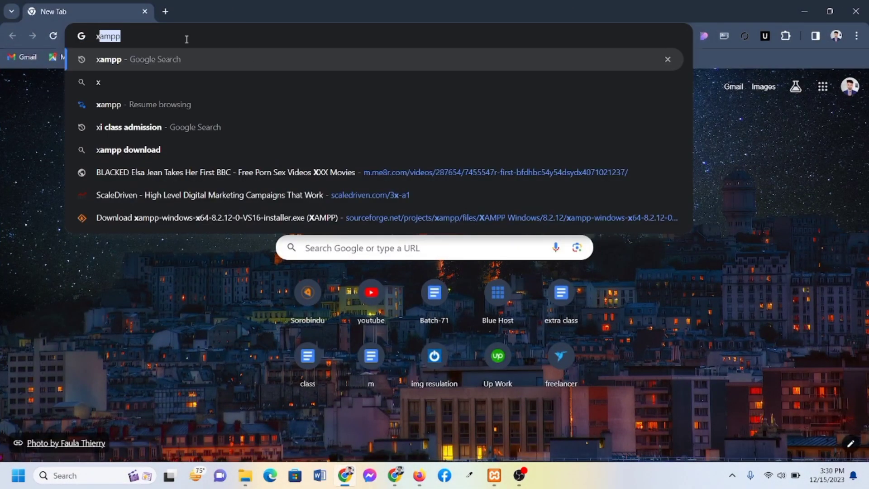
type("ampp")
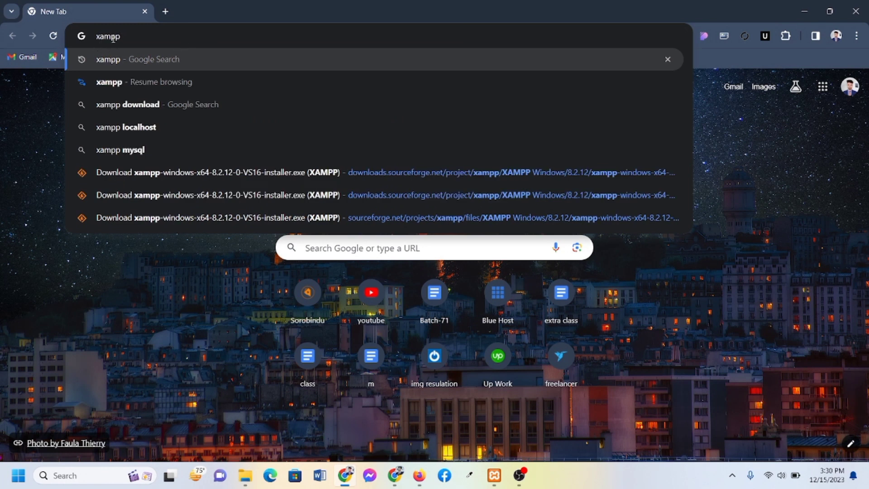
left_click(211, 58)
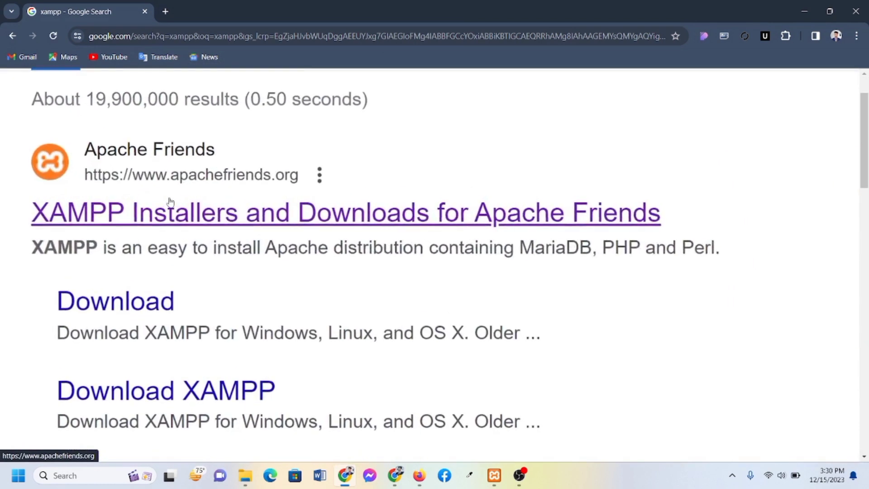
left_click(201, 209)
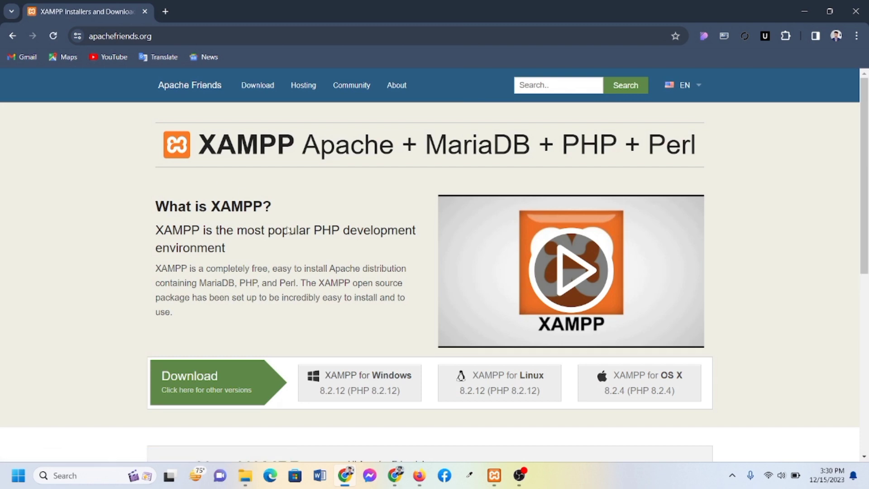
Download the 150.28 MB xampp-windows-x64-8.2.12-0-VS16-installer.exe into Downloads\Programs
scroll(336, 264, "down", 2)
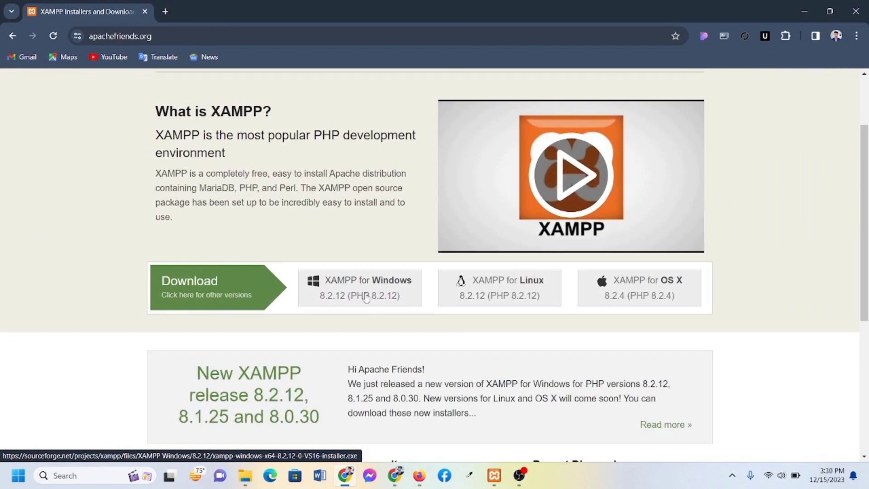
left_click(358, 295)
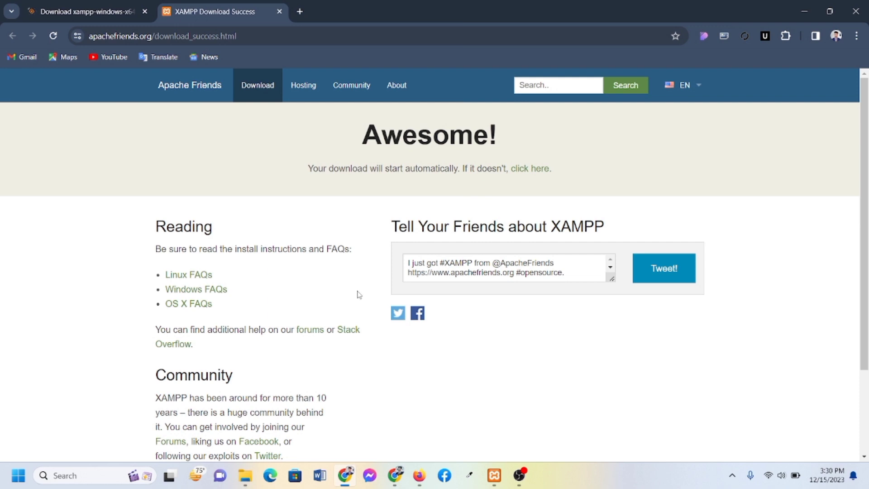
left_click_drag(307, 168, 573, 179)
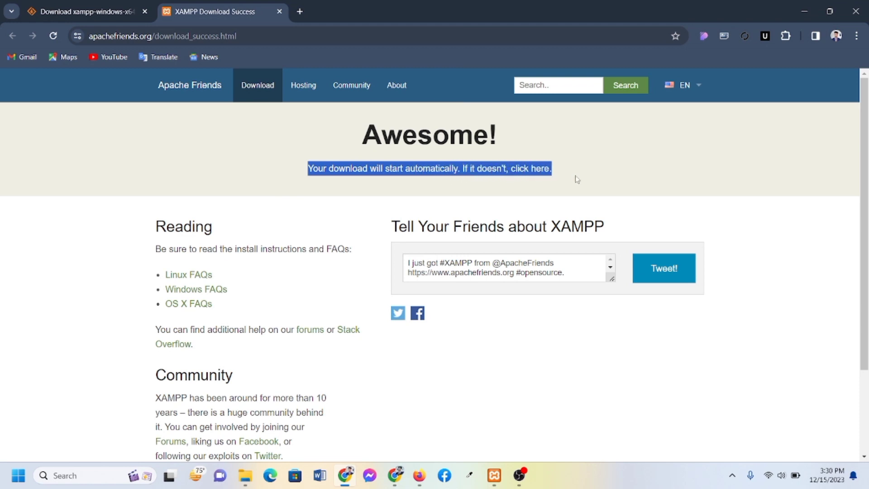
left_click(578, 180)
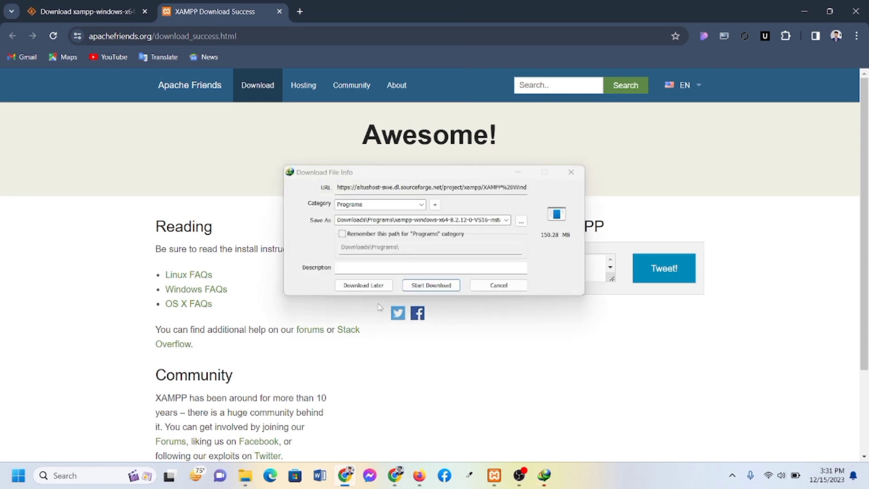
left_click(434, 286)
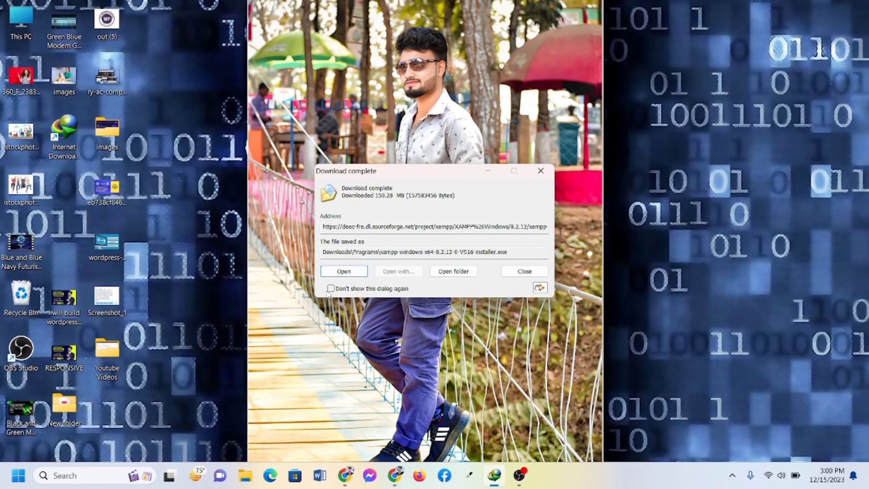
Locate xampp-windows-x64-8.2.12-0-VS16-installer in Downloads\Programs and run it
left_click(344, 271)
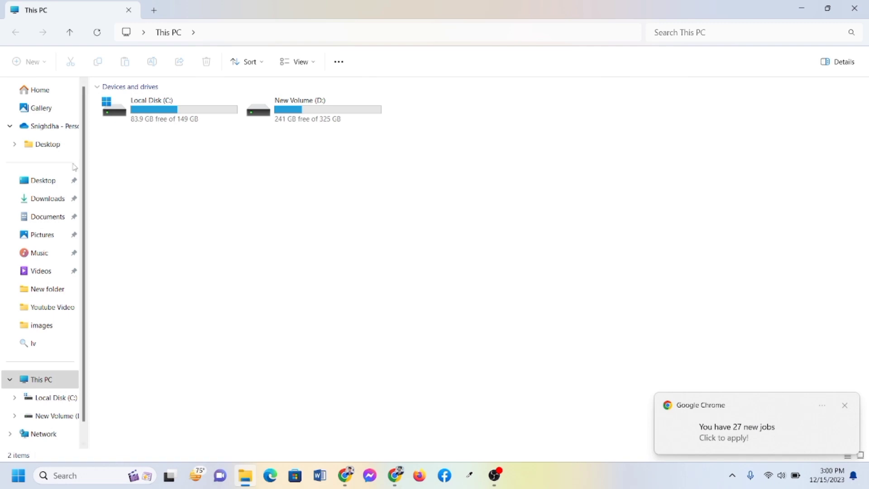
left_click(41, 199)
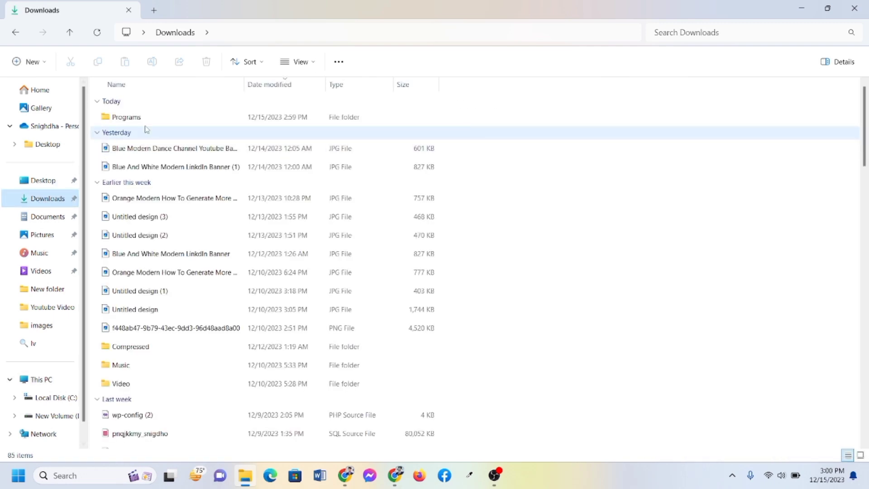
double_click(145, 122)
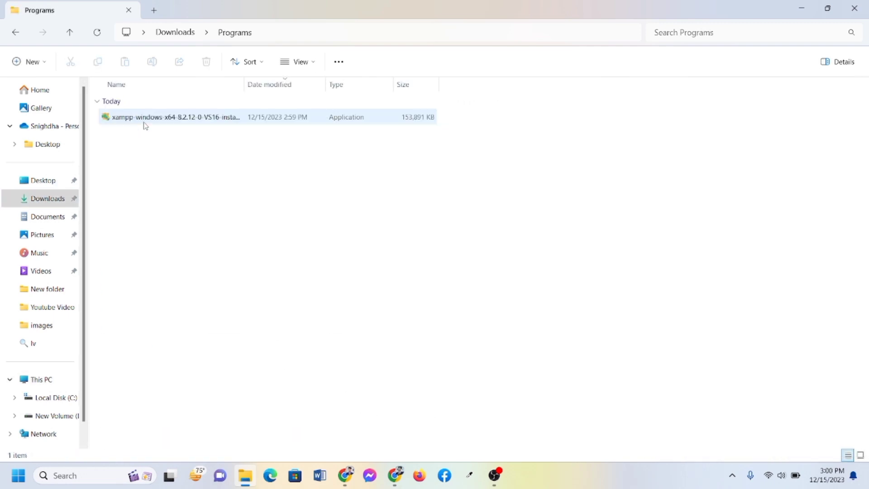
scroll(137, 123, "up", 3, "ctrl")
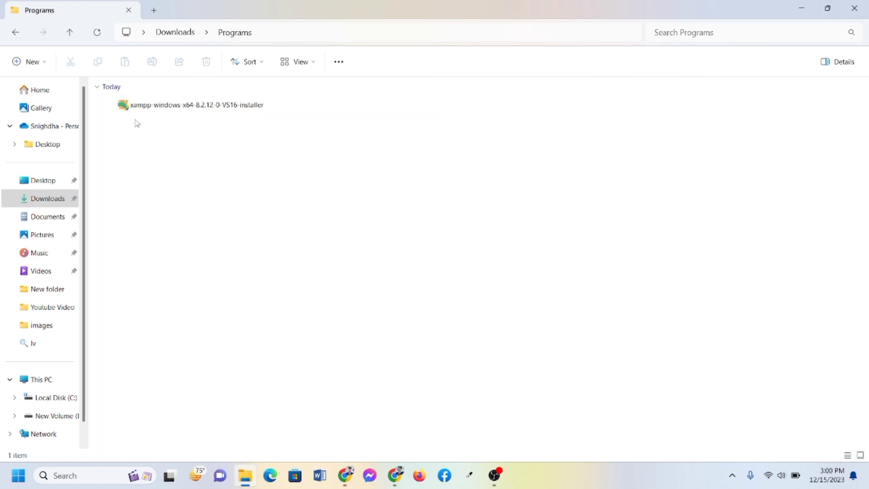
scroll(137, 124, "down", 1, "ctrl")
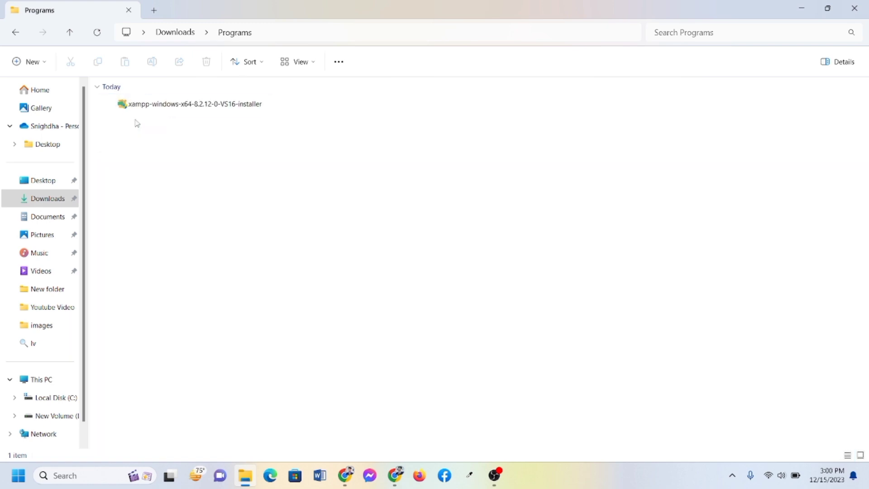
left_click(145, 110)
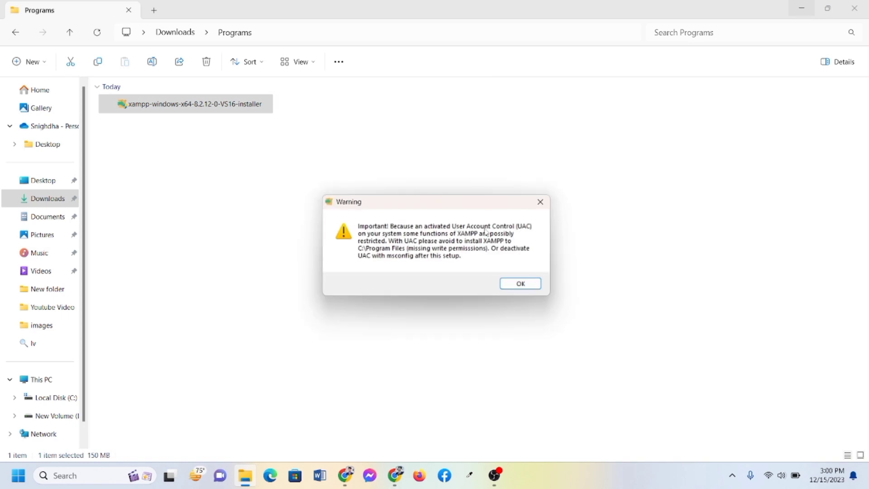
Install XAMPP with default components, C:\xampp as the folder and English as the language
left_click(521, 284)
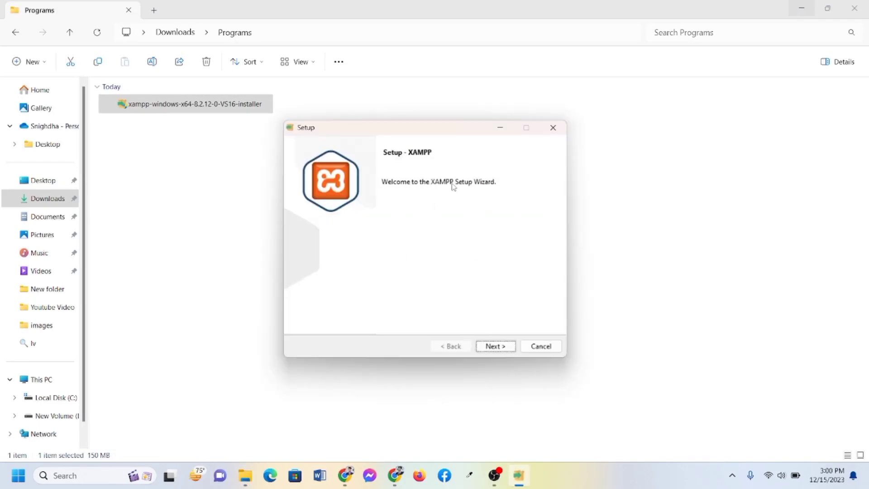
left_click(493, 347)
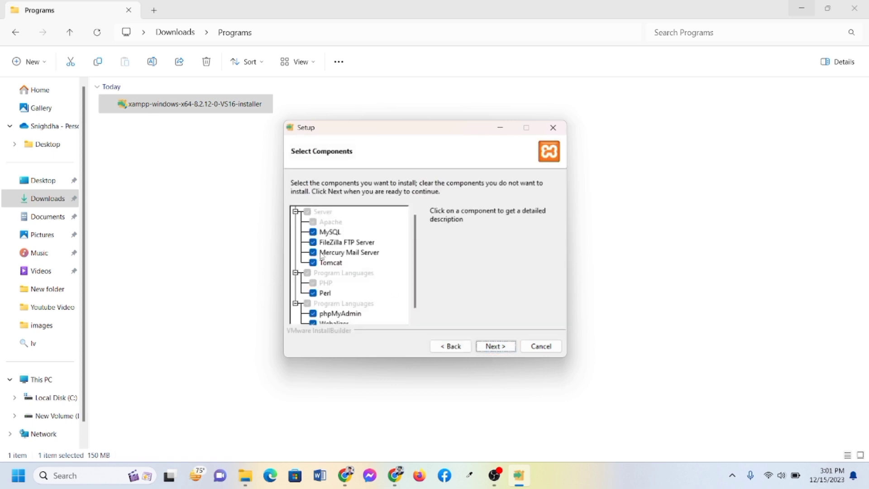
left_click(494, 346)
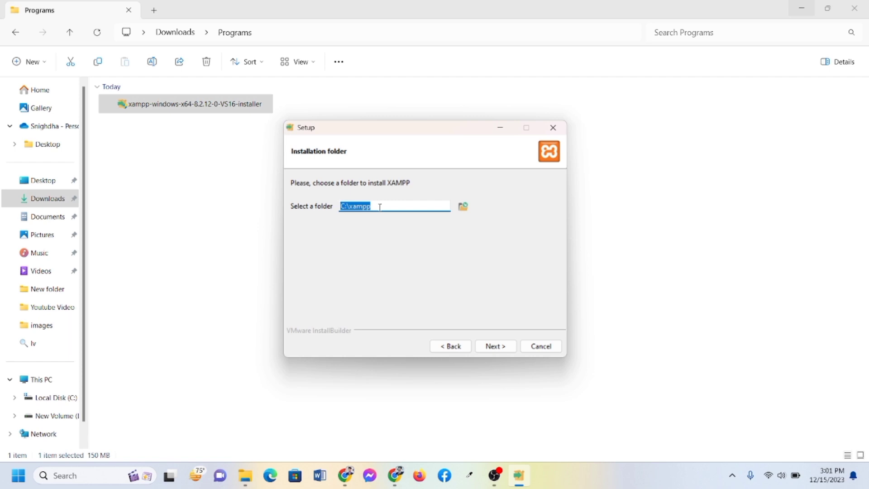
left_click(344, 206)
left_click(494, 347)
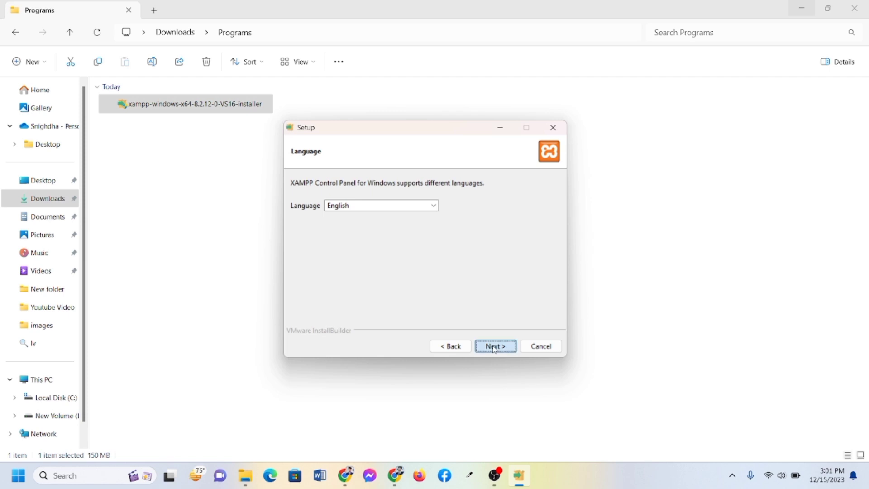
left_click(494, 348)
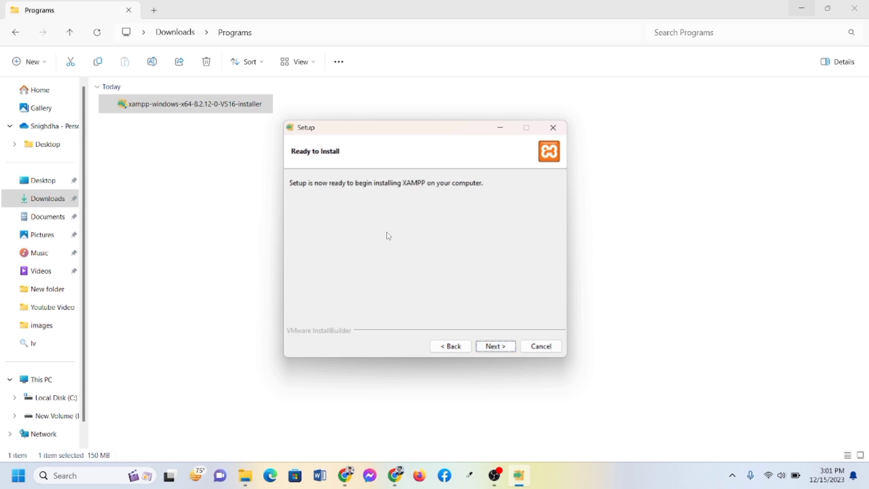
left_click(494, 347)
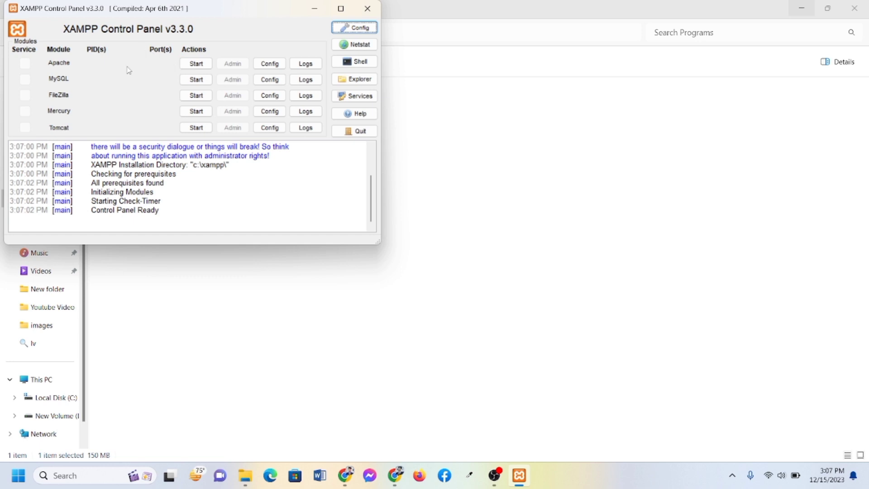
Start Apache and MySQL, allowing mysqld through the Windows firewall
left_click(201, 66)
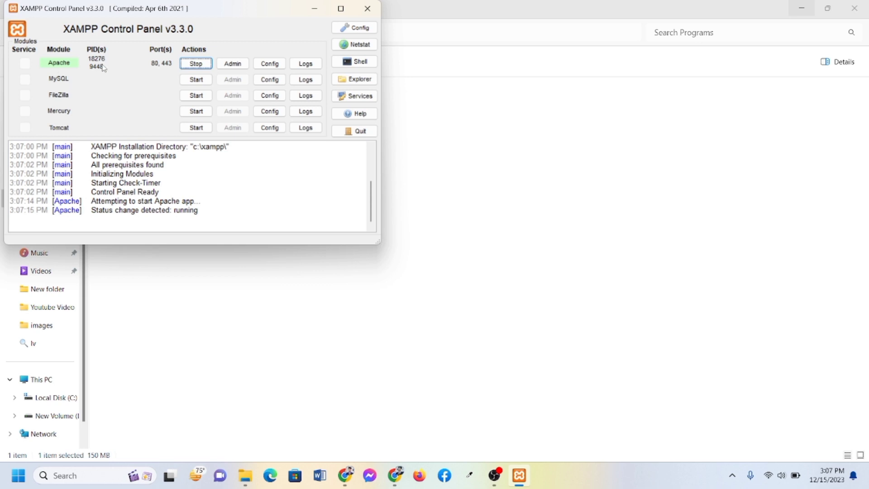
left_click(199, 81)
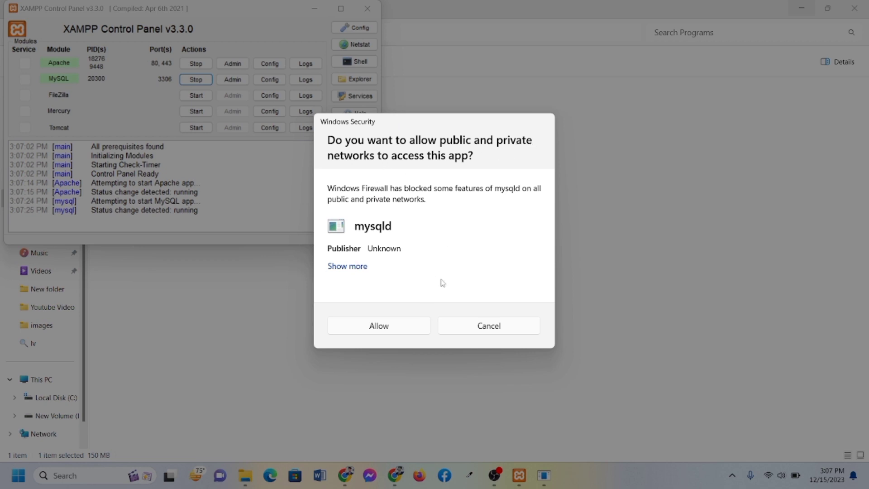
left_click(392, 336)
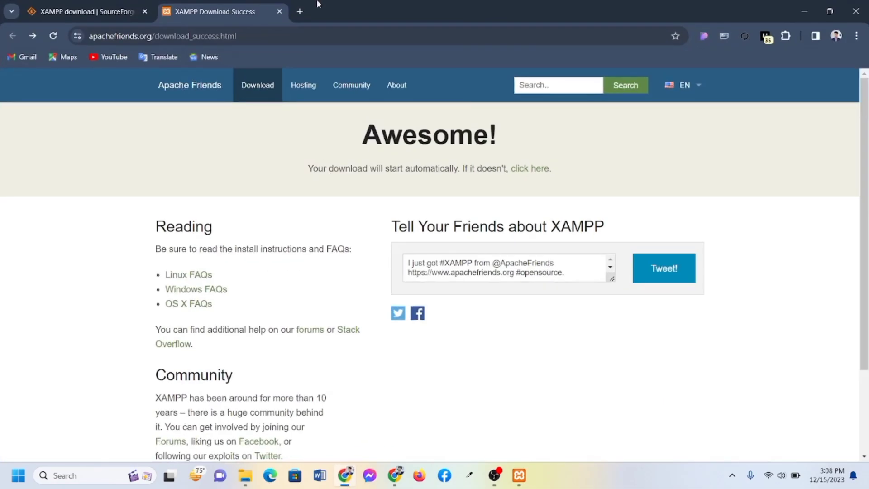
Search Google for 'wordpress download' in a new tab and open the Download – WordPress.org result
left_click(299, 11)
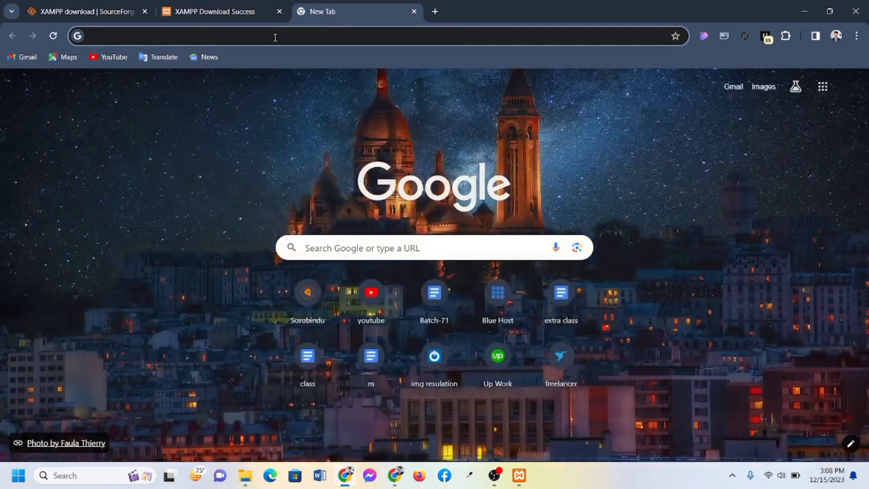
type("word")
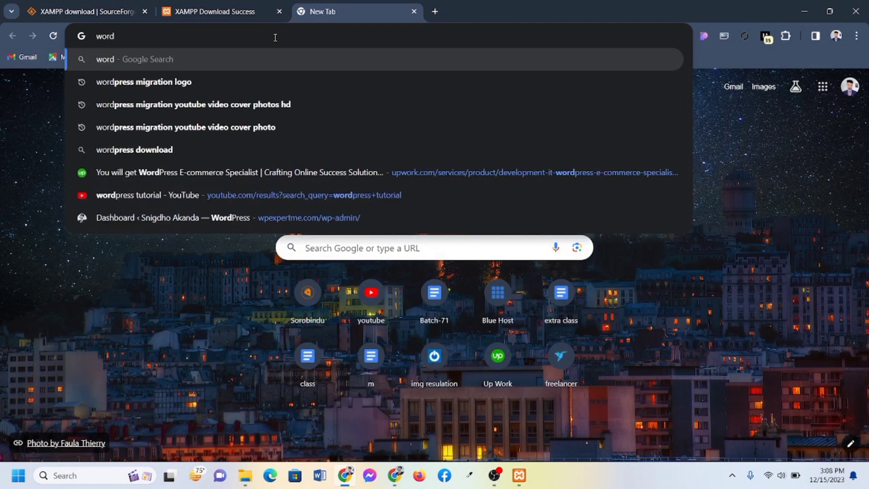
type("press")
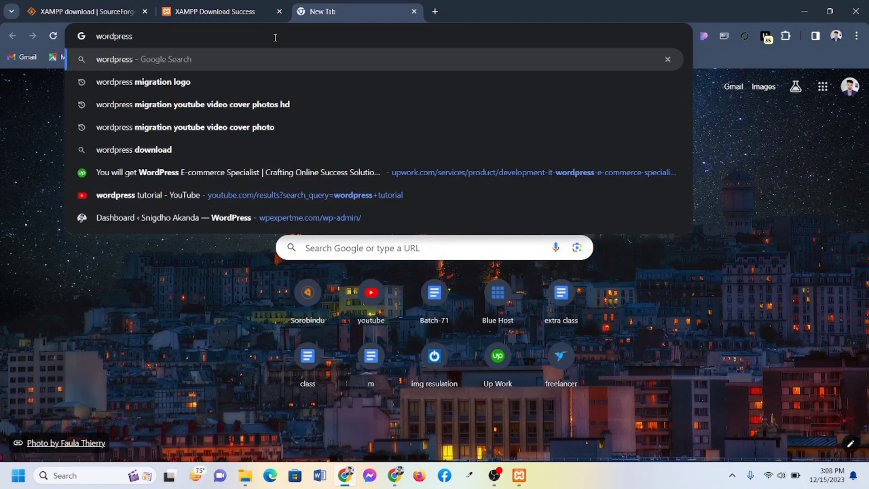
type(" do")
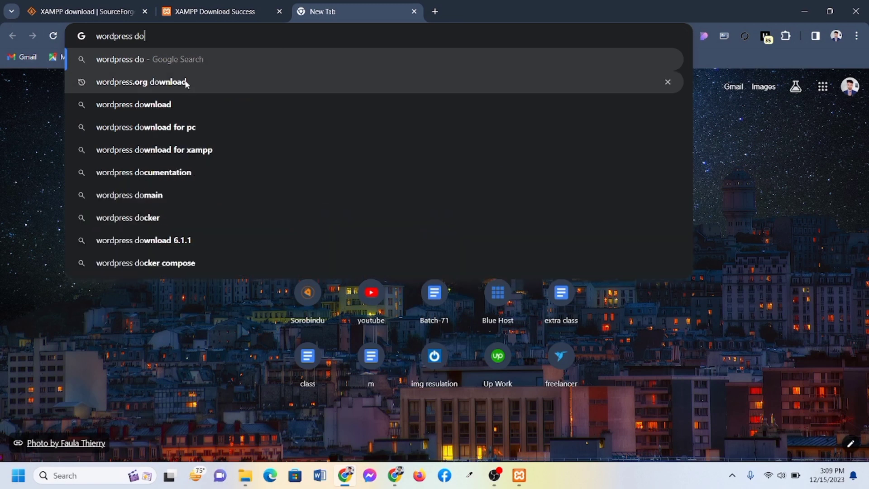
left_click(175, 105)
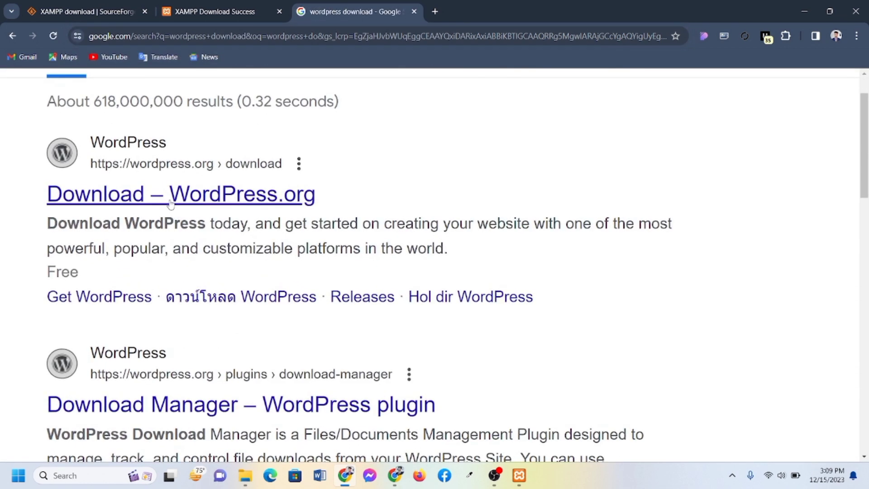
left_click(171, 205)
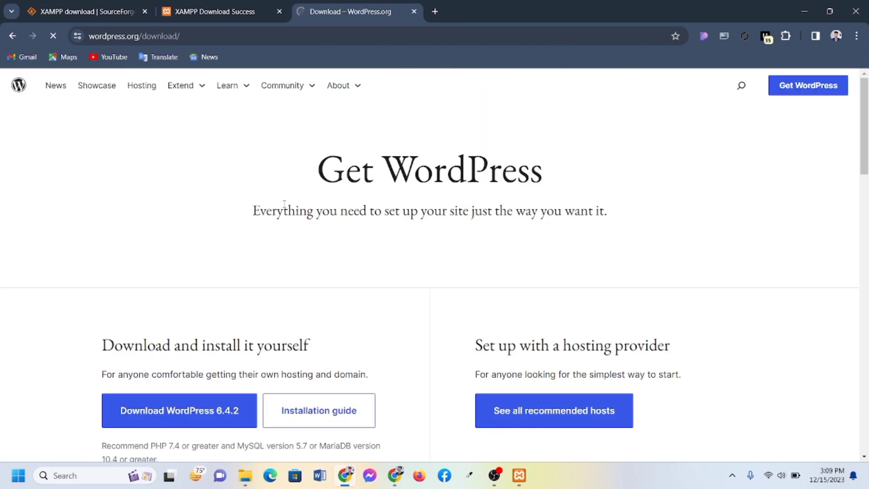
Download wordpress-6.4.2.zip (24.75 MB), then minimize Chrome and open This PC
scroll(307, 211, "down", 4)
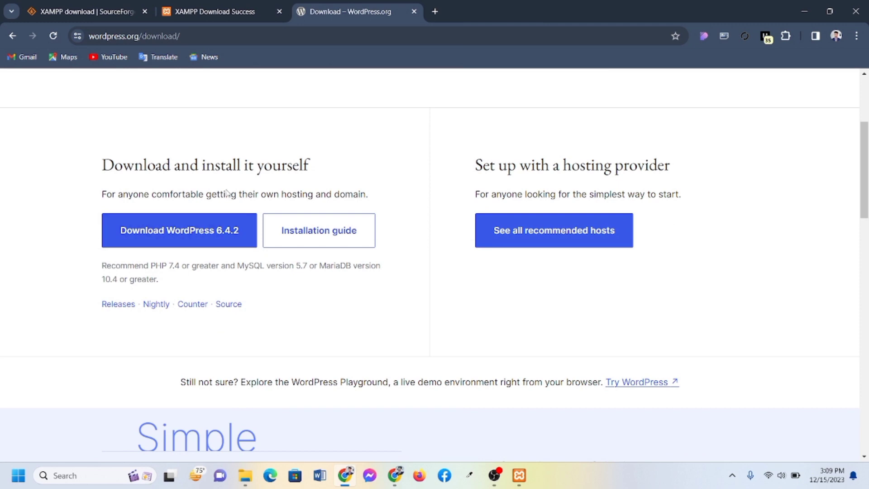
scroll(142, 207, "up", 5)
key("ctrl+0")
left_click(181, 232)
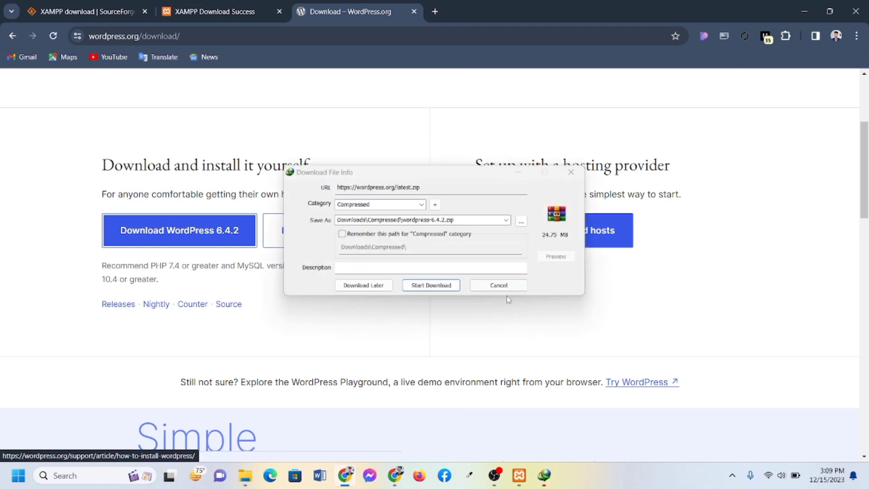
left_click(431, 285)
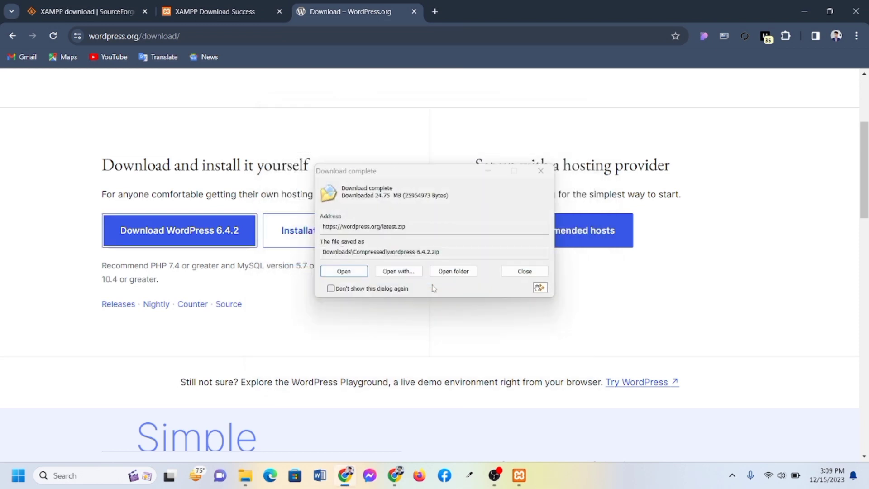
left_click(524, 272)
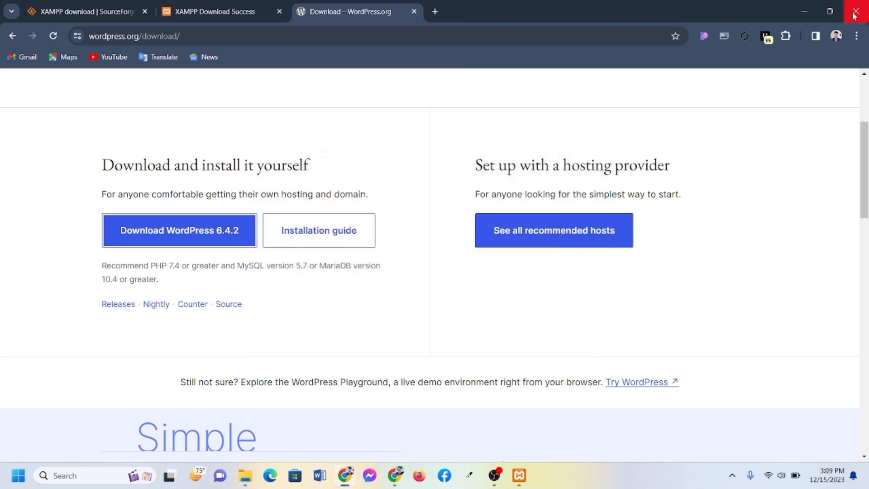
left_click(806, 10)
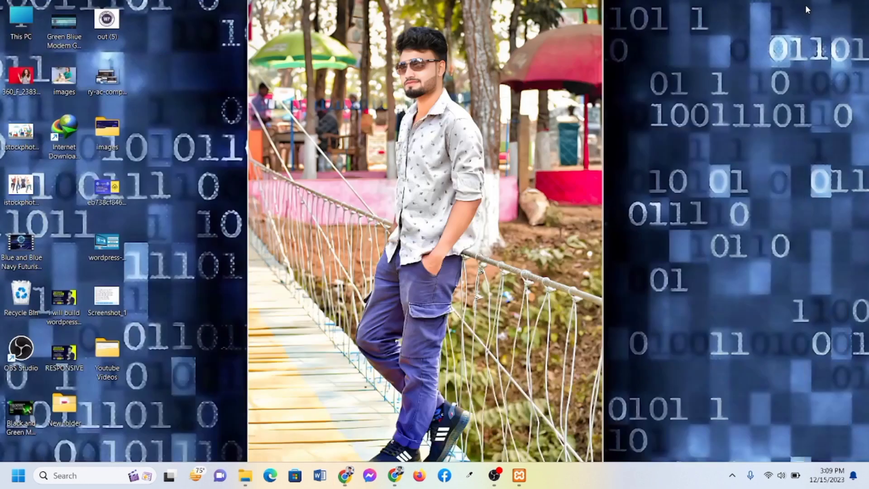
double_click(22, 18)
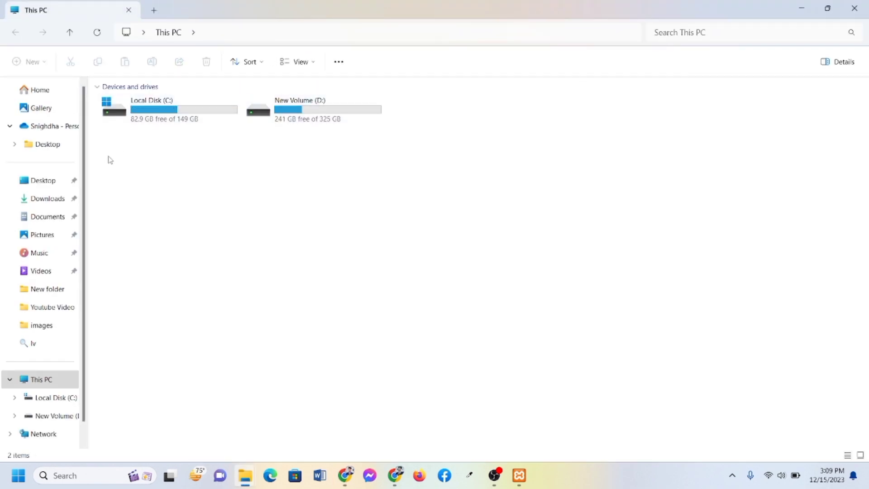
Select wordpress-6.4.2 in Downloads\Compressed, then open the xampp folder on Local Disk (C:)
left_click(54, 197)
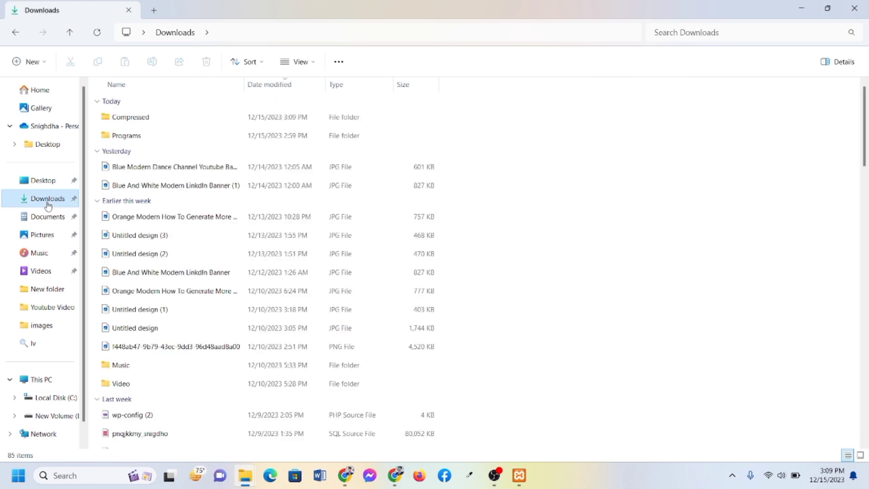
double_click(136, 119)
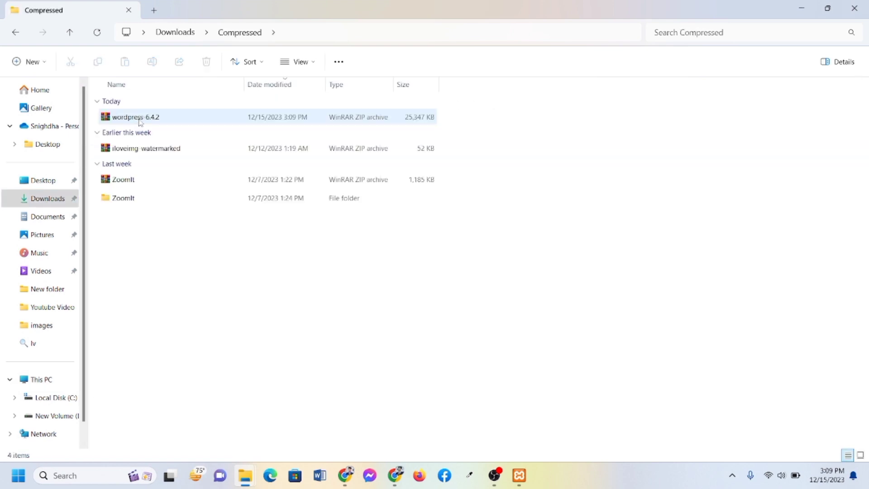
left_click(169, 117)
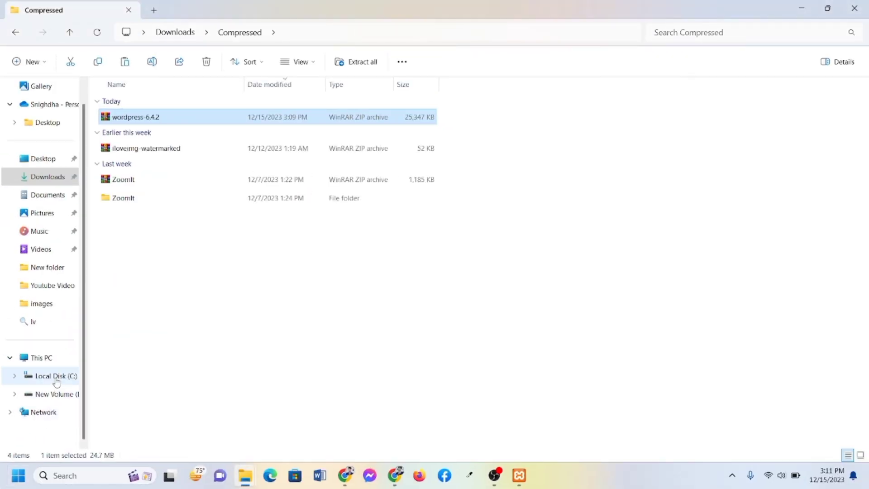
left_click(57, 380)
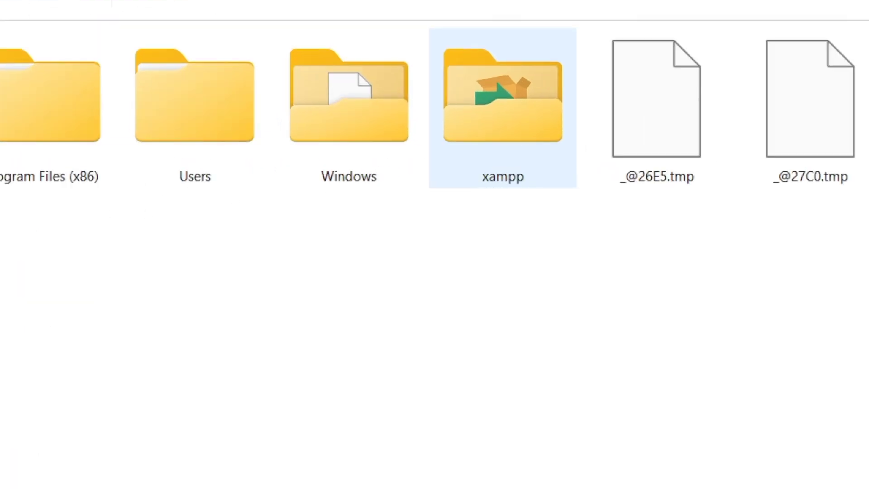
double_click(528, 102)
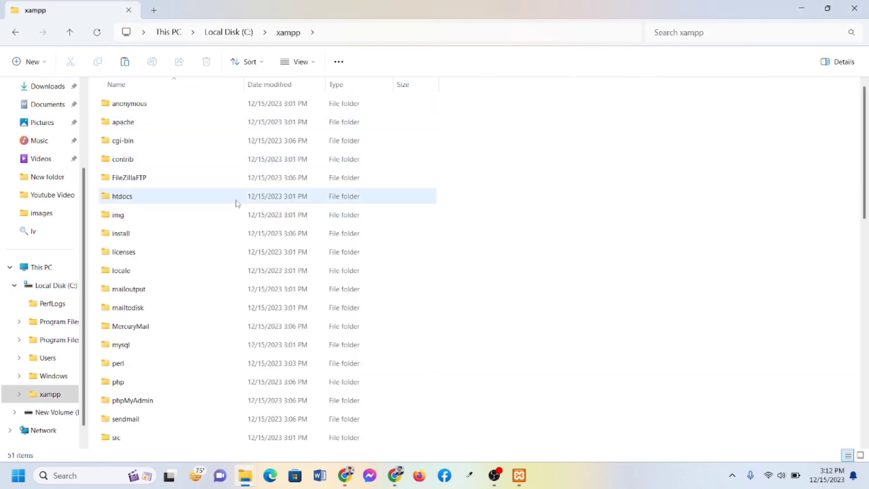
mouse_move(238, 204)
Create a folder named 'test' in C:\xampp\htdocs, open it and paste wordpress-6.4.2.zip
double_click(118, 204)
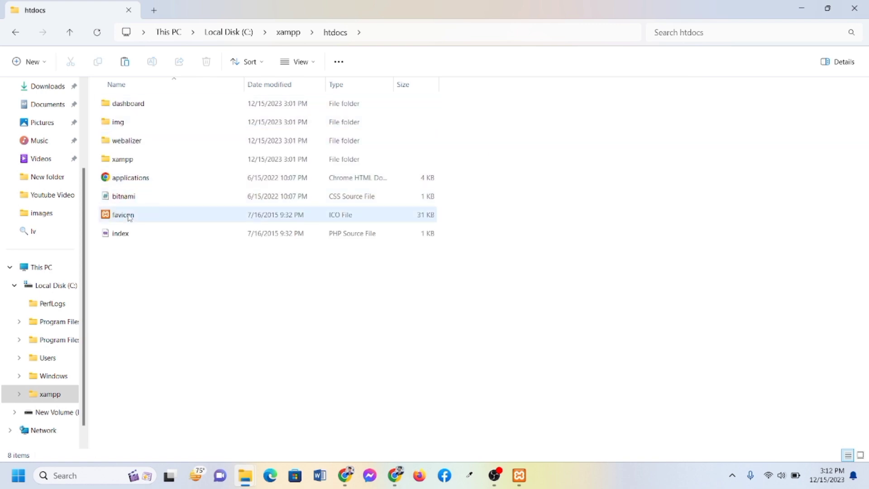
right_click(138, 276)
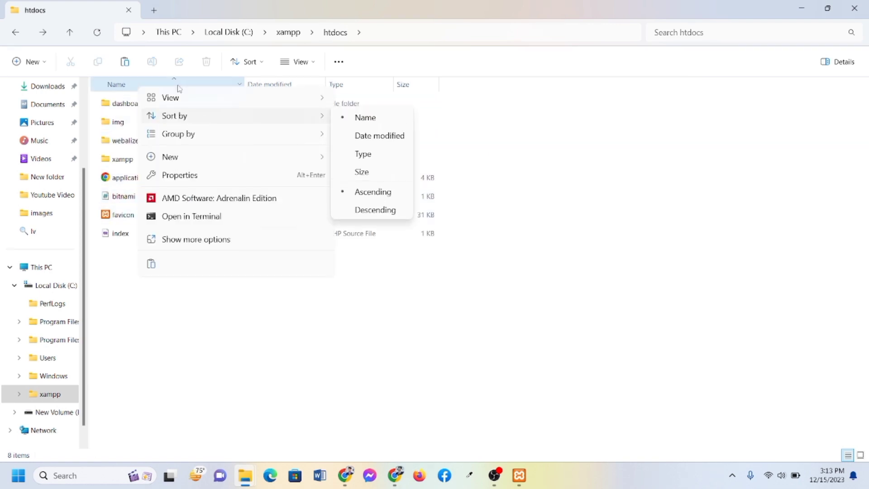
mouse_move(194, 161)
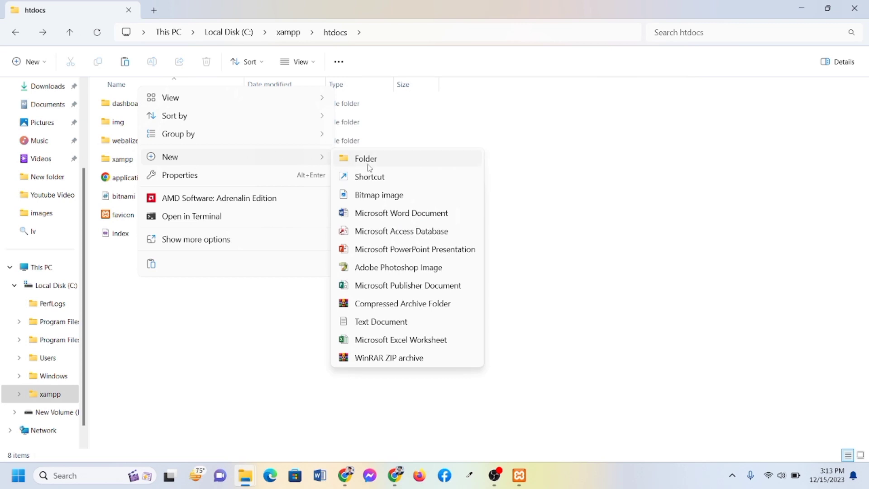
left_click(369, 165)
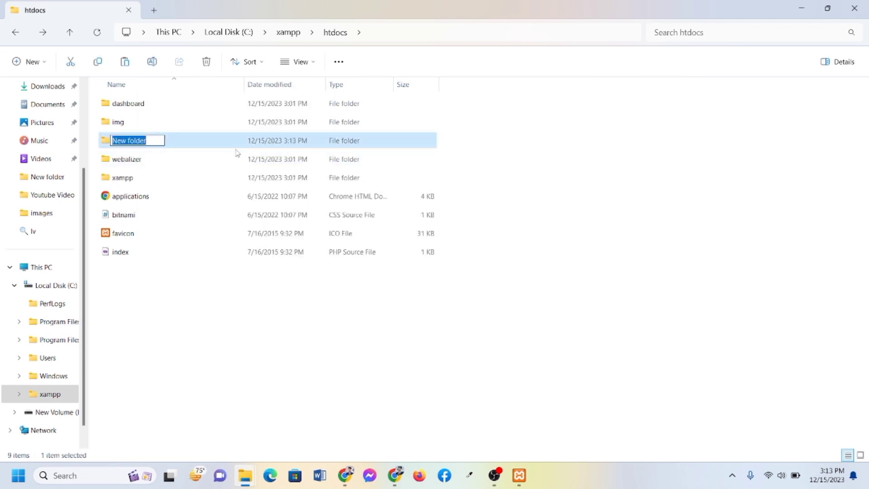
key("BackSpace")
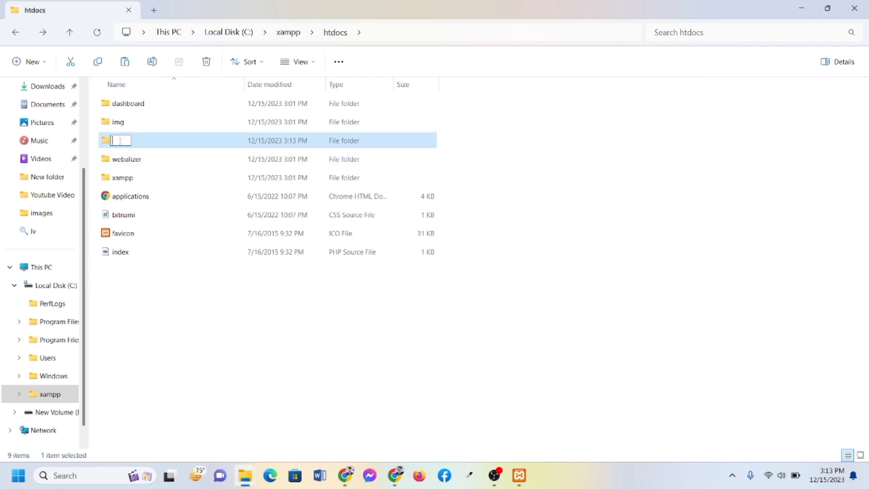
type("test")
key("Return")
double_click(125, 143)
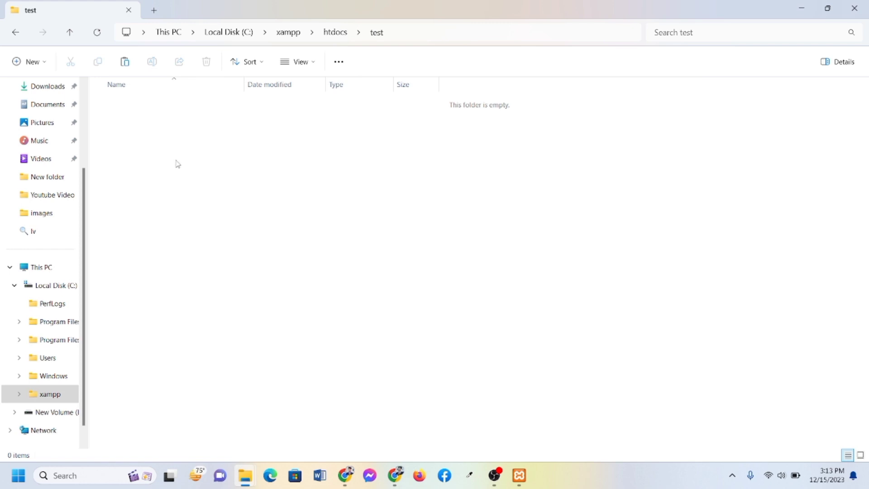
key("ctrl+v")
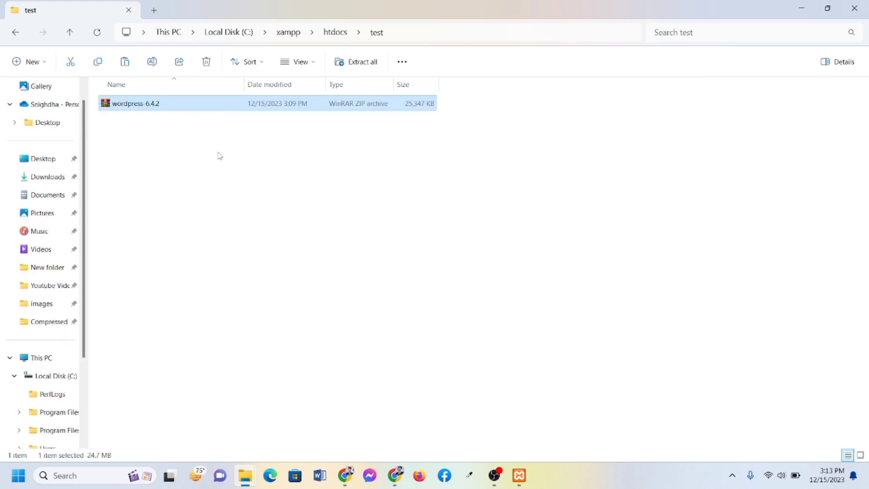
Extract the WordPress 6.4.2 zip into the test folder, then delete the zip archive
right_click(153, 108)
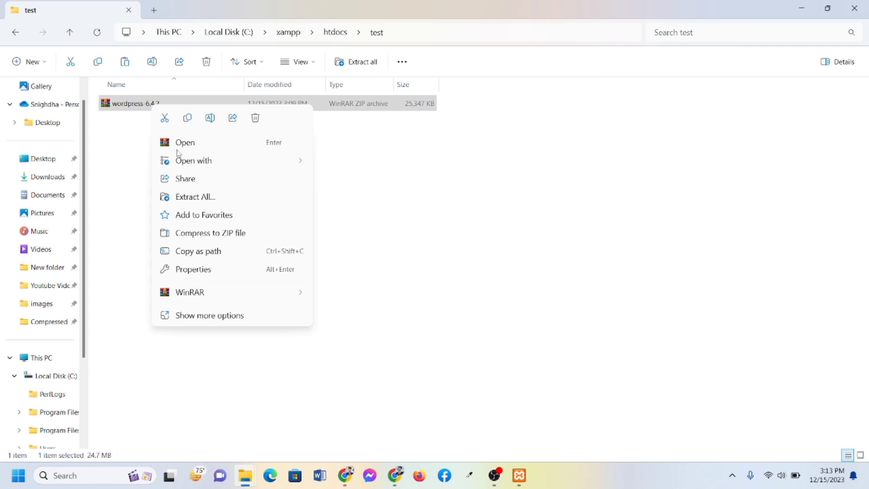
left_click(211, 197)
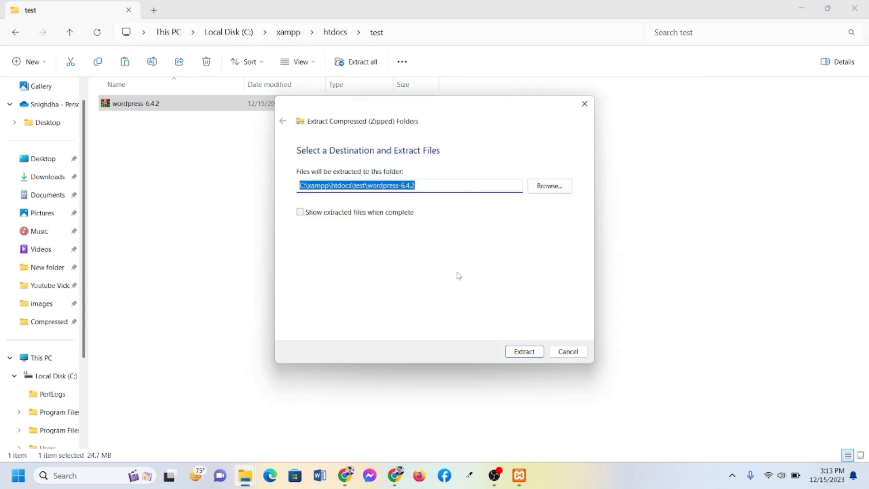
left_click(524, 353)
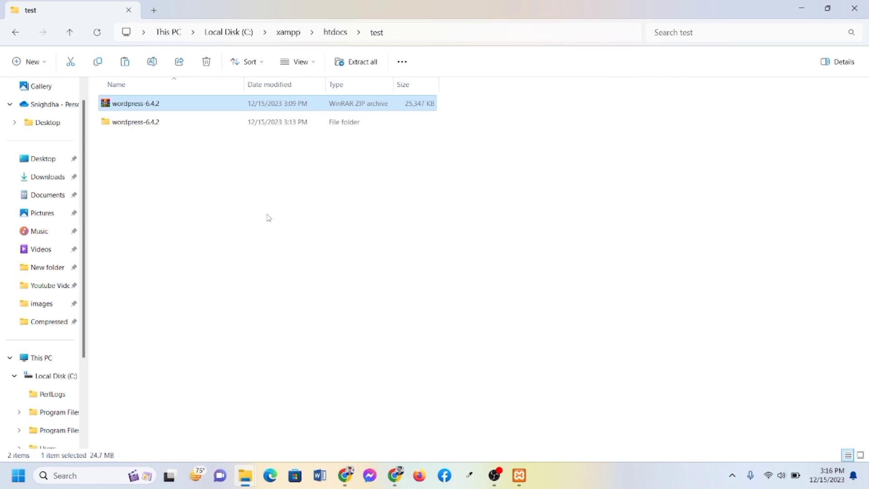
right_click(128, 106)
left_click(234, 115)
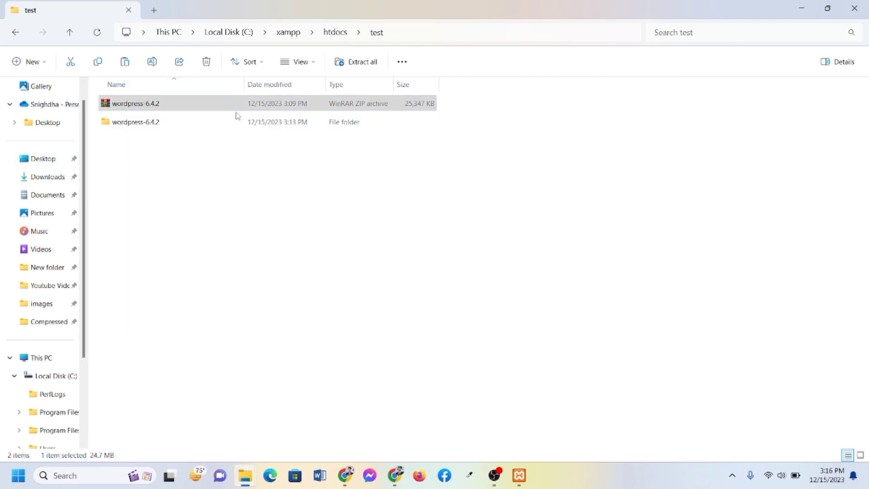
Cut all 19 items from wordpress-6.4.2\wordpress and paste them into htdocs\test
double_click(165, 105)
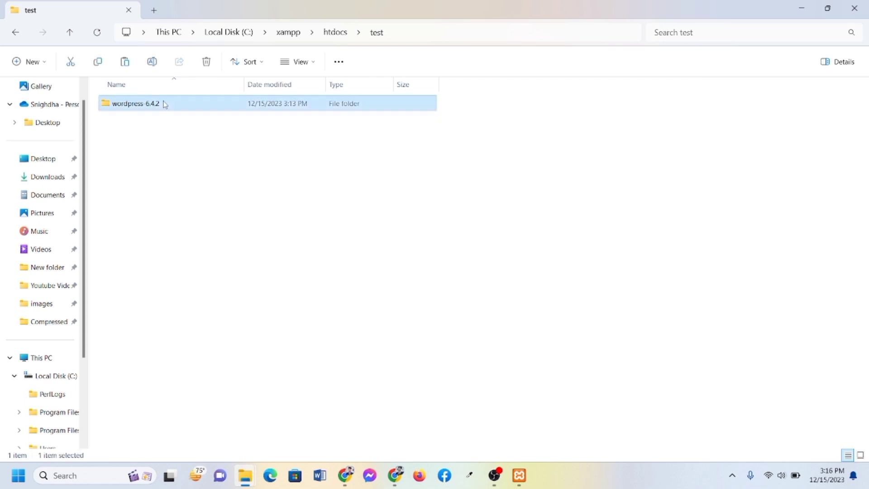
double_click(153, 105)
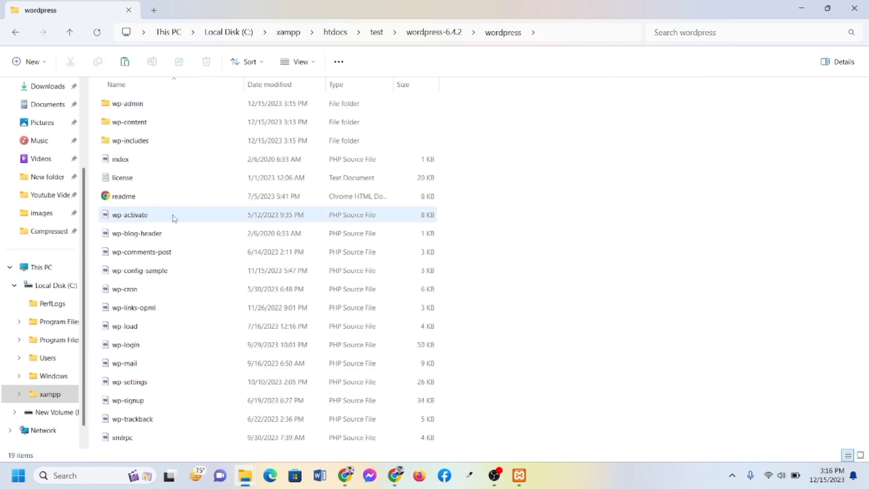
left_click_drag(93, 96, 322, 449)
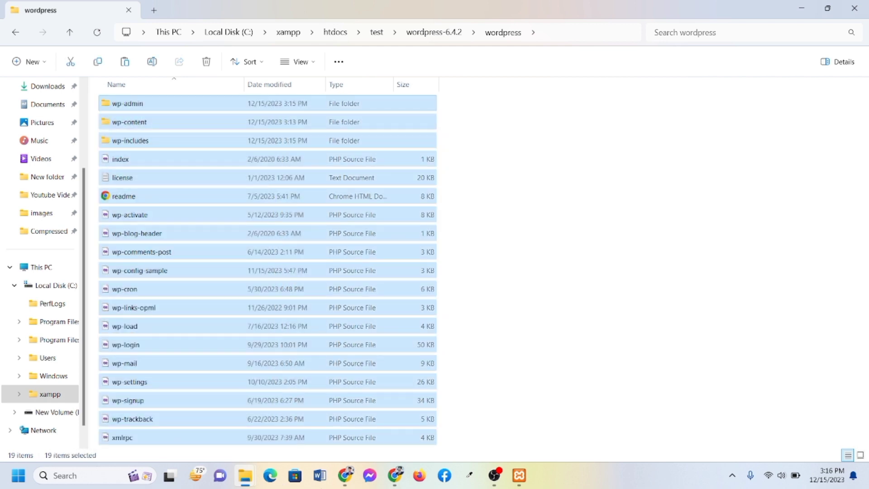
left_click(70, 62)
left_click(335, 32)
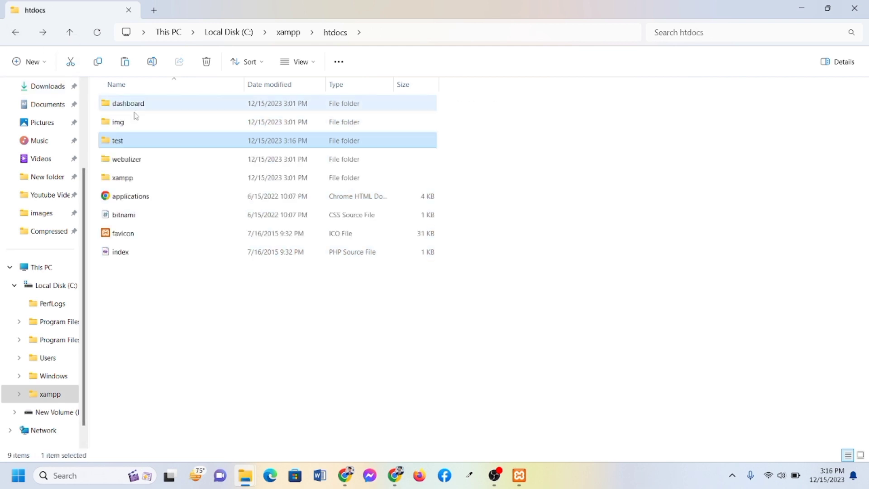
double_click(133, 143)
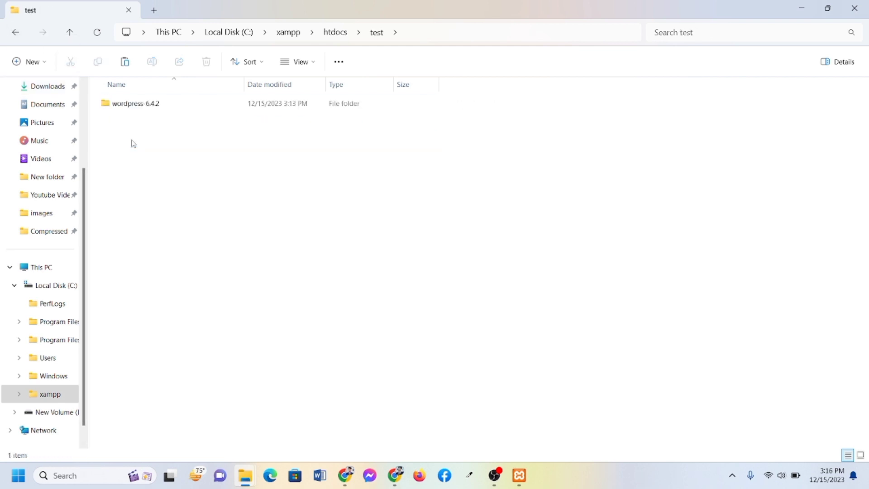
right_click(148, 163)
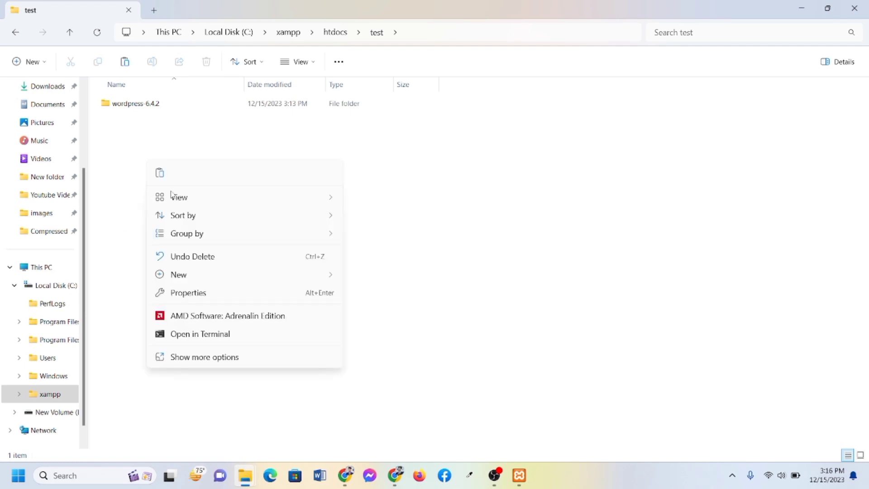
left_click(161, 174)
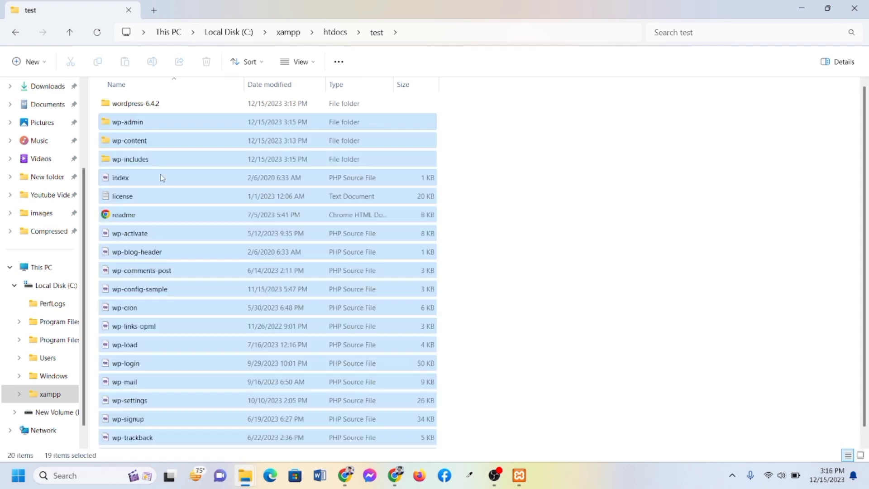
Delete the now-empty wordpress-6.4.2 folder from the test folder
left_click(142, 109)
right_click(142, 108)
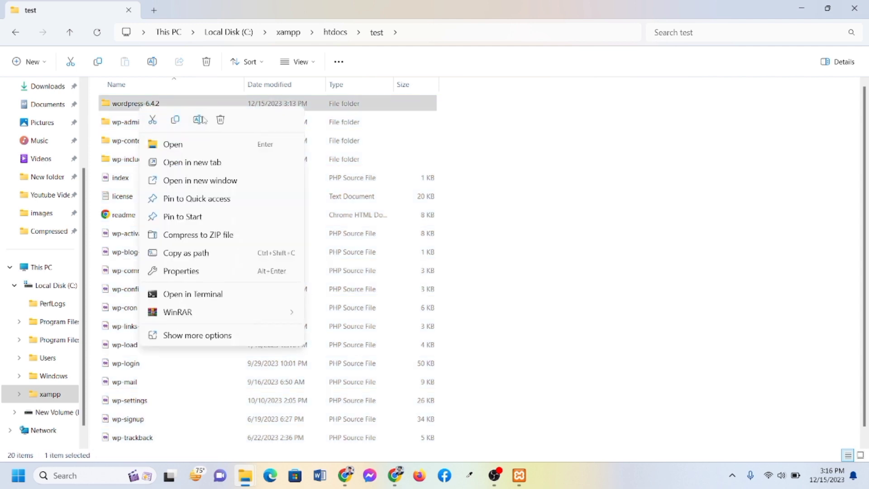
left_click(221, 119)
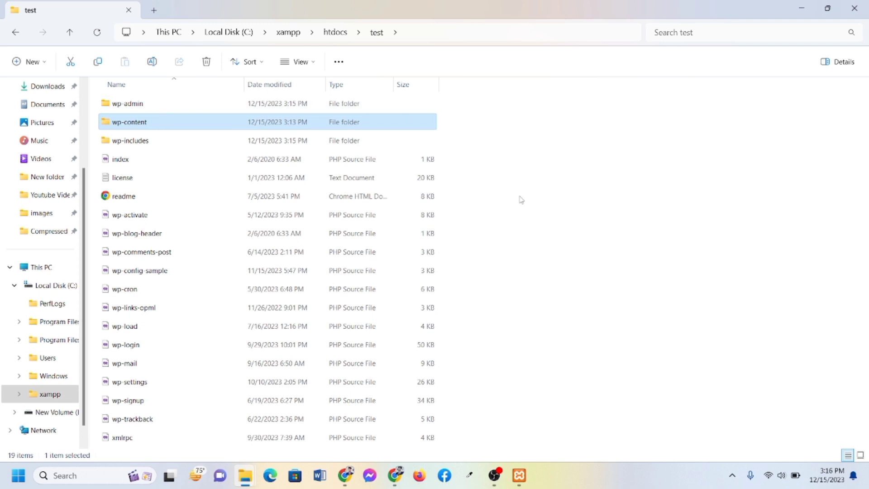
left_click(551, 216)
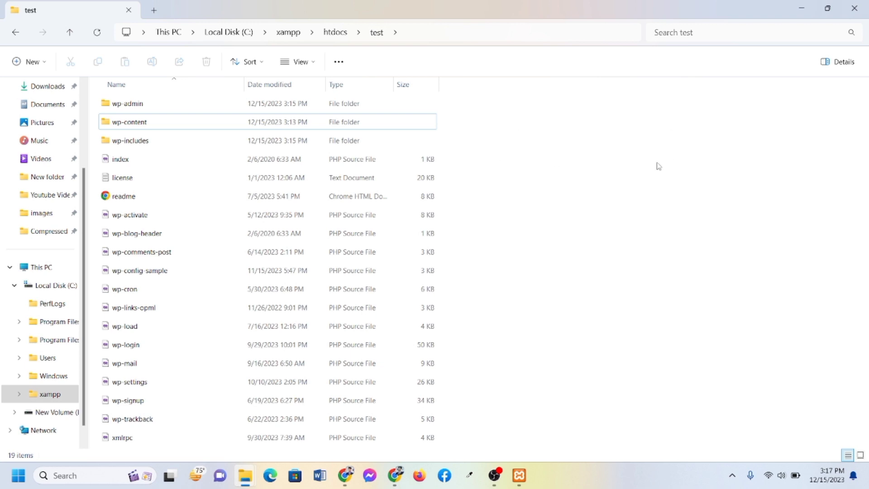
Check Apache and MySQL are running in XAMPP, then minimize XAMPP and File Explorer
left_click(521, 479)
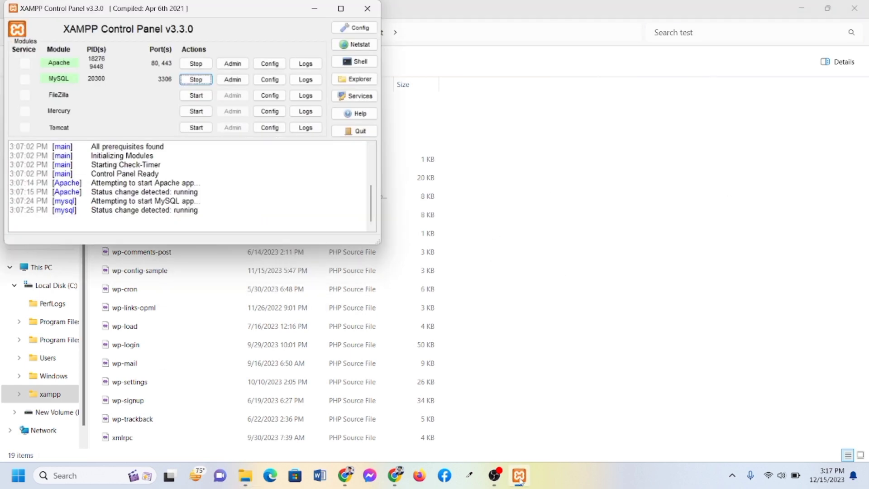
left_click(317, 10)
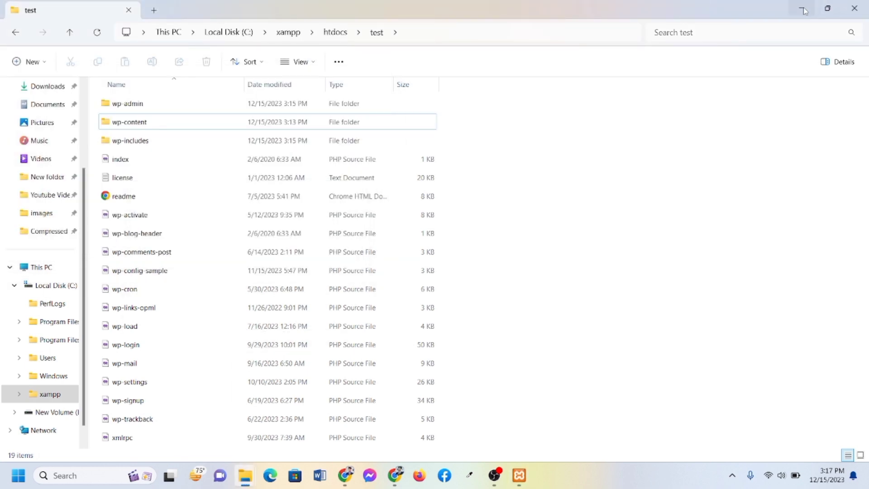
left_click(801, 11)
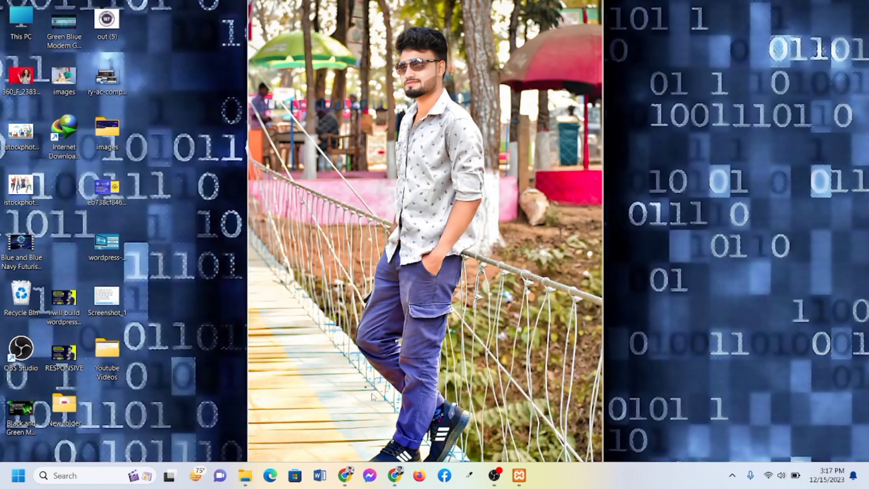
Restore Chrome and load localhost in a new tab
left_click(346, 475)
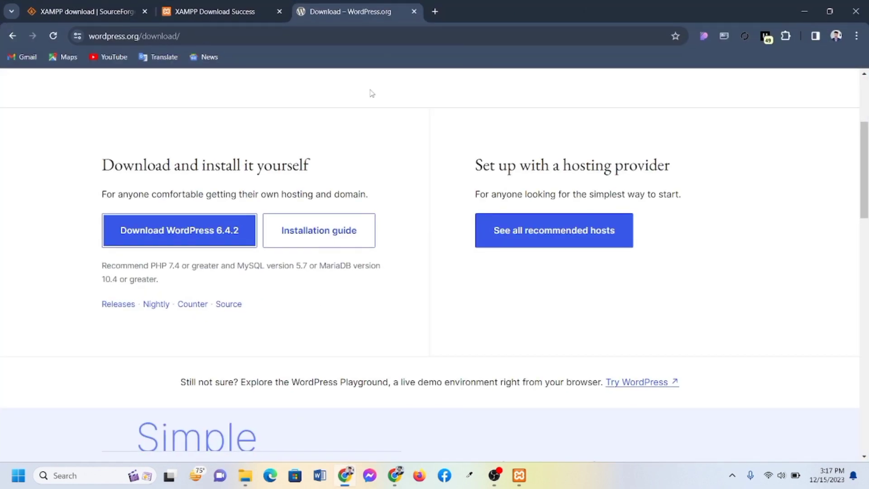
left_click(435, 12)
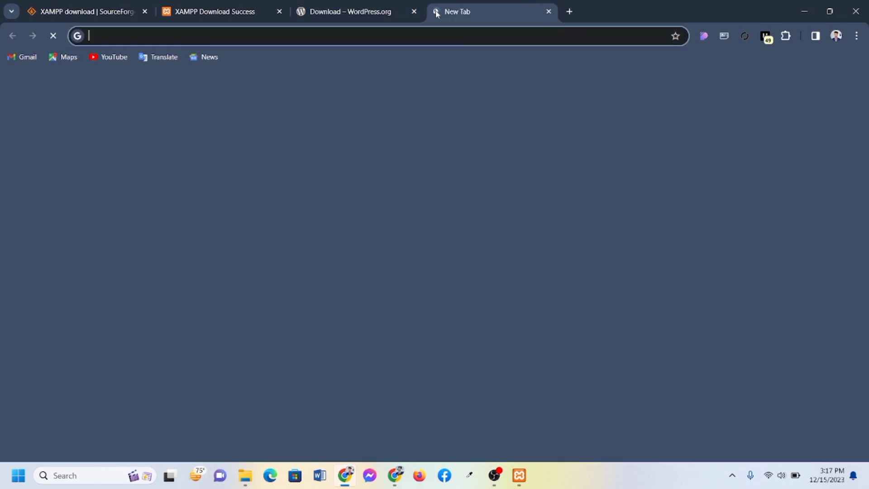
type("localhost")
key("Return")
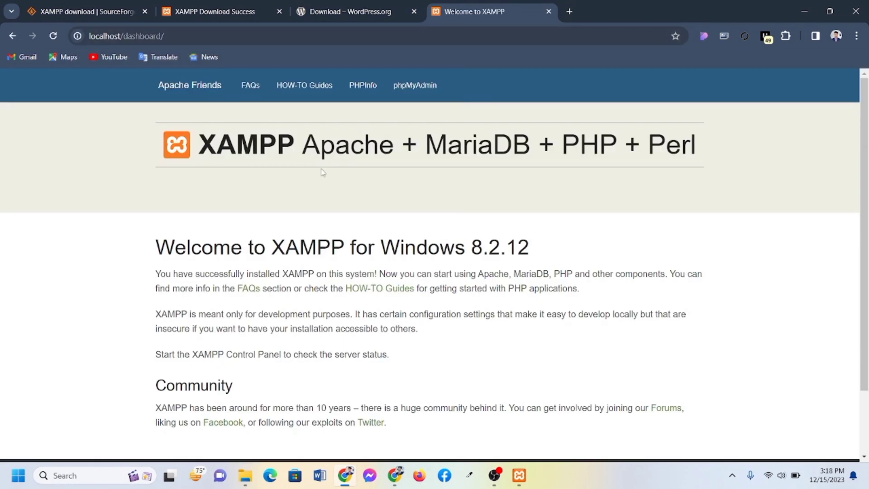
Go to phpMyAdmin from the XAMPP Dashboard's top navigation
scroll(323, 172, "down", 1)
scroll(322, 172, "up", 2)
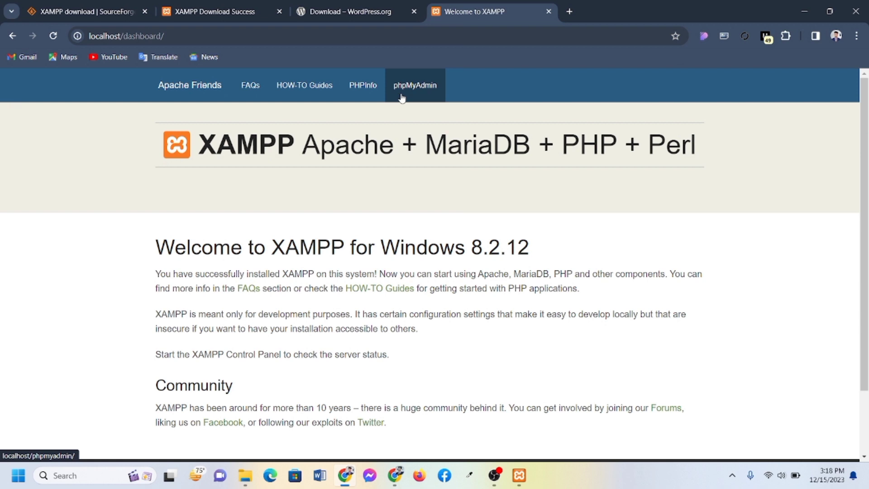
scroll(402, 97, "up", 8)
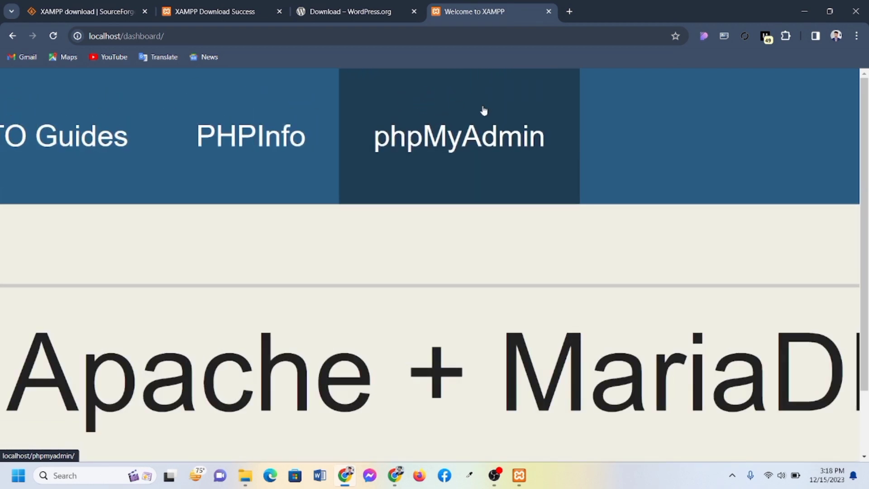
left_click(414, 140)
scroll(418, 142, "down", 8)
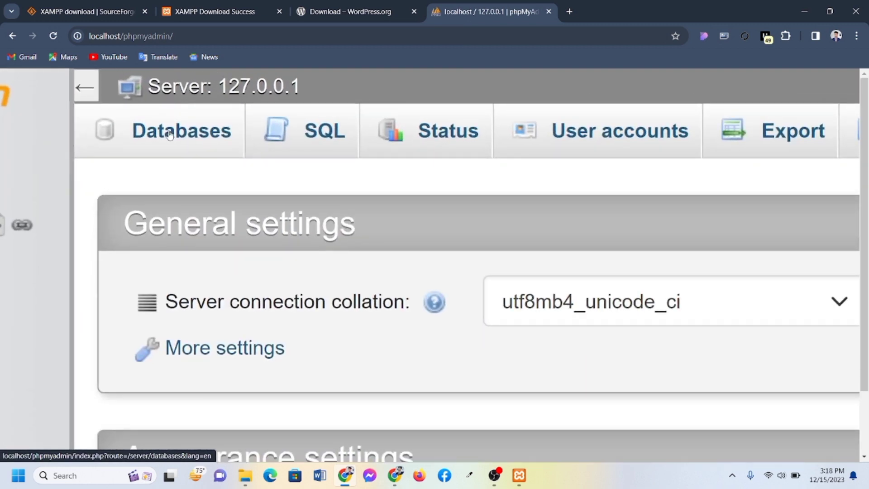
Try creating a database named test with the default collation
left_click(170, 134)
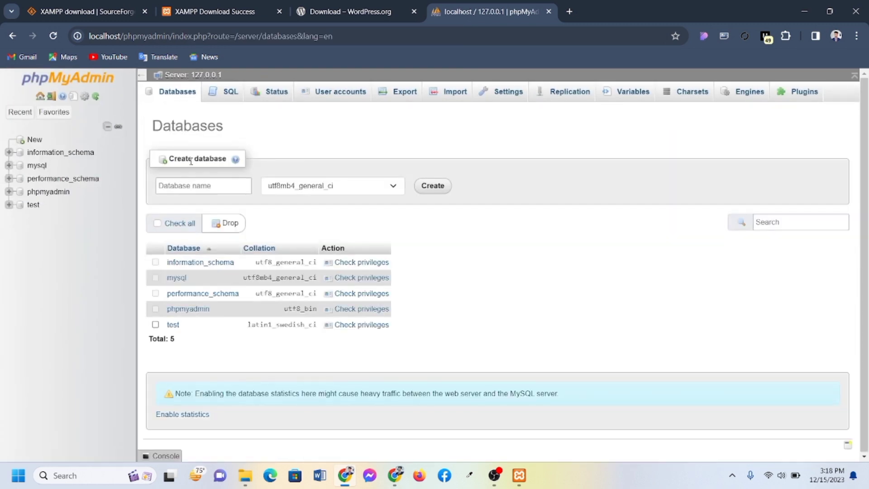
left_click(178, 188)
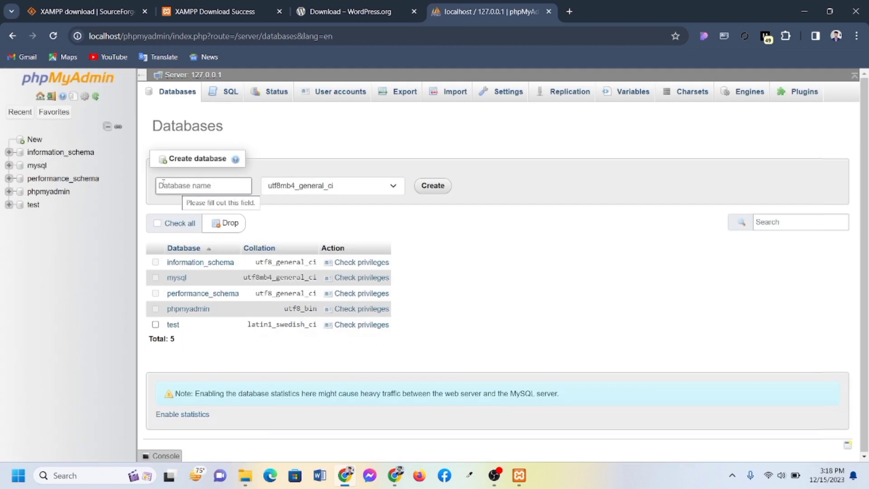
type("test")
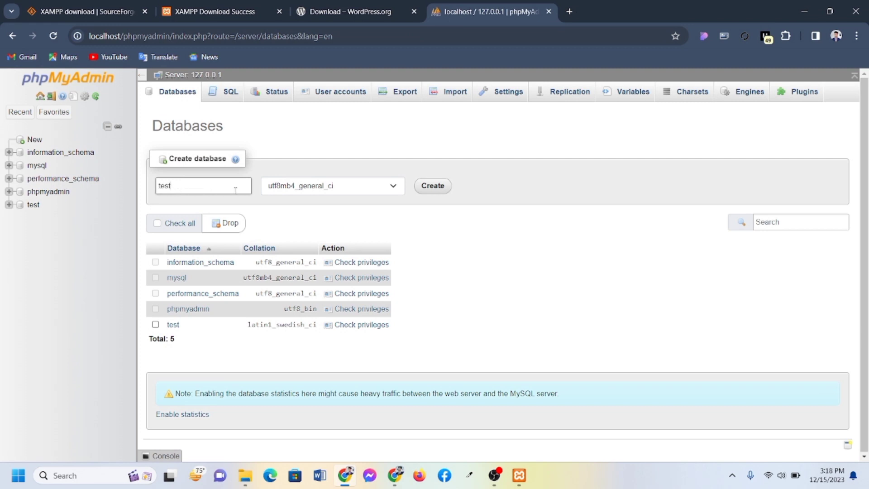
left_click(357, 186)
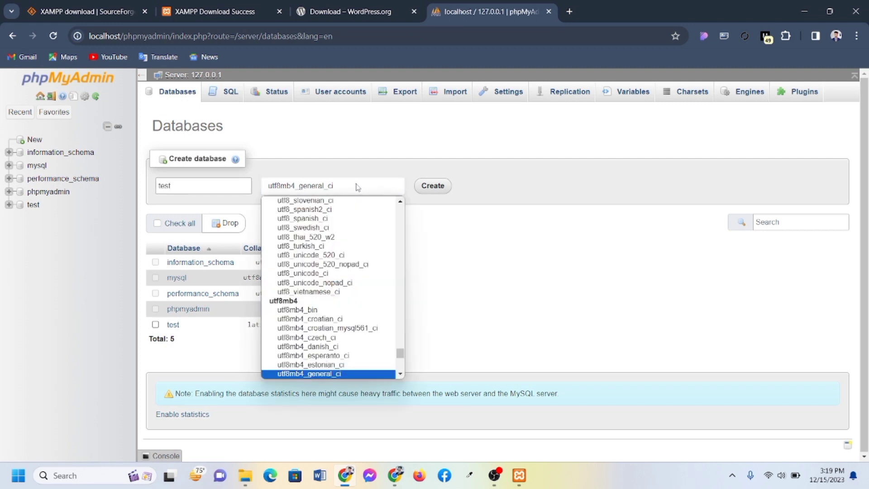
scroll(335, 237, "up", 15)
scroll(337, 240, "up", 10)
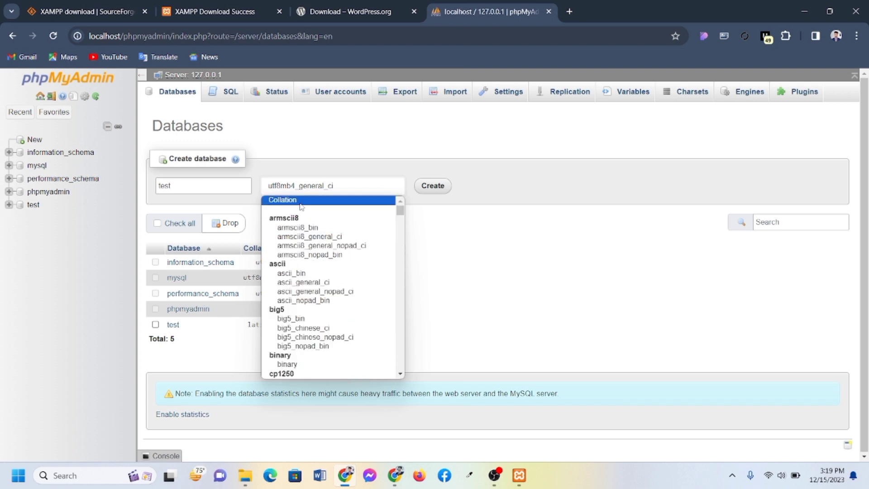
left_click(300, 202)
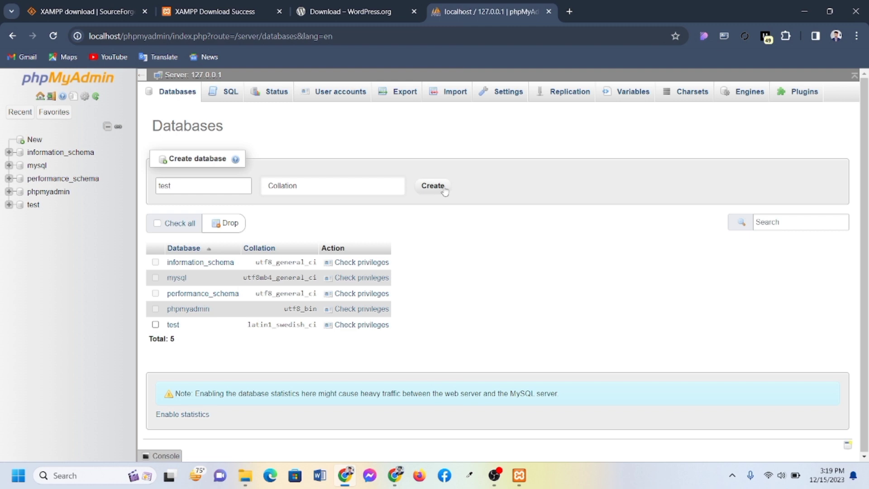
scroll(445, 192, "up", 5)
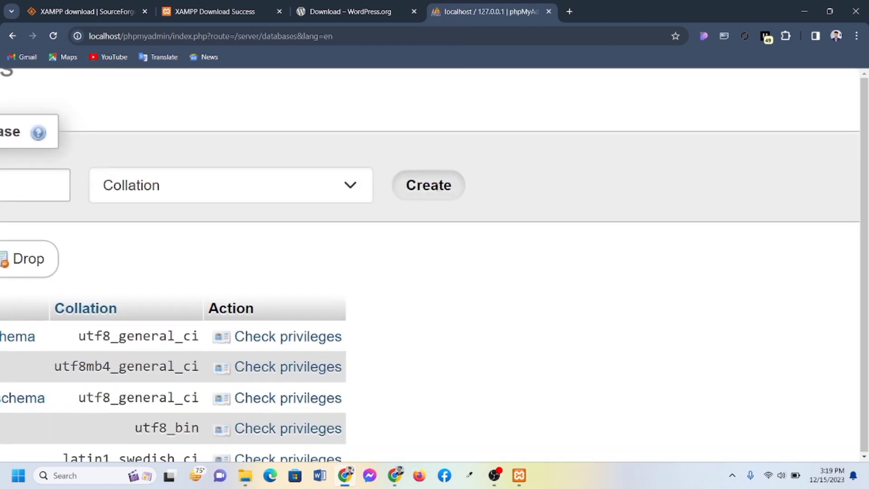
left_click(428, 184)
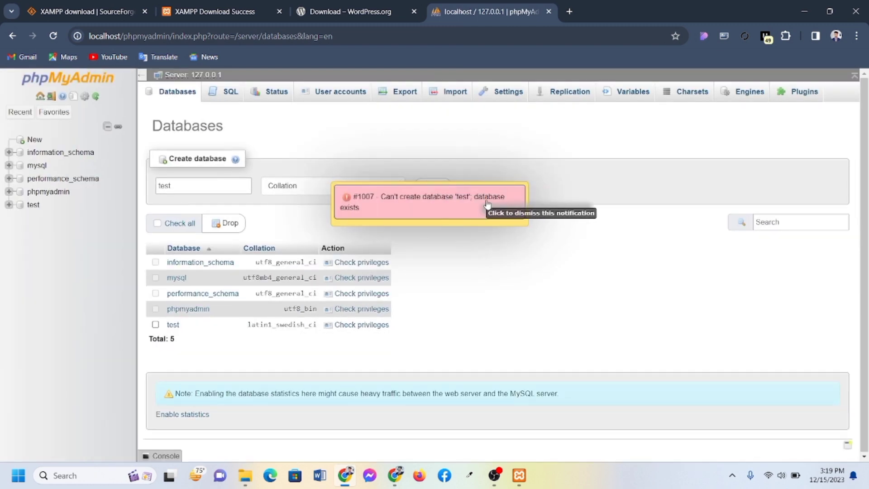
Rename the database to testdata, dismiss the #1007 error, and create it
left_click(190, 190)
type("data")
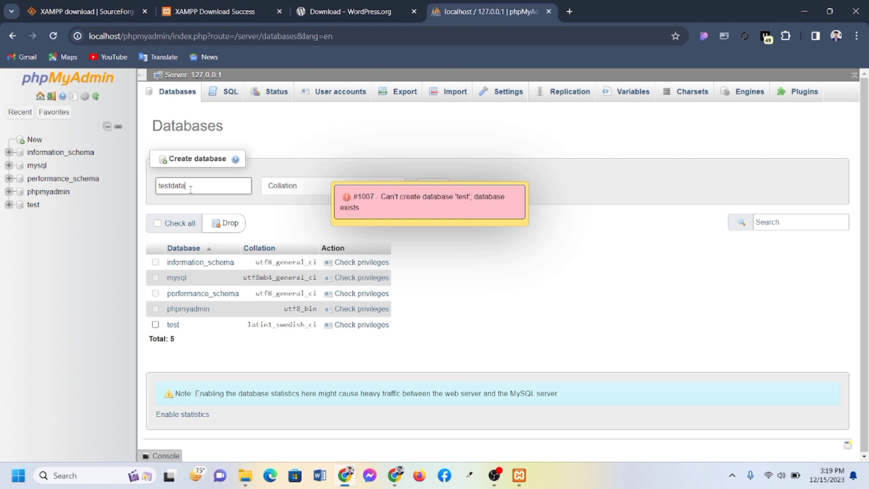
left_click(316, 187)
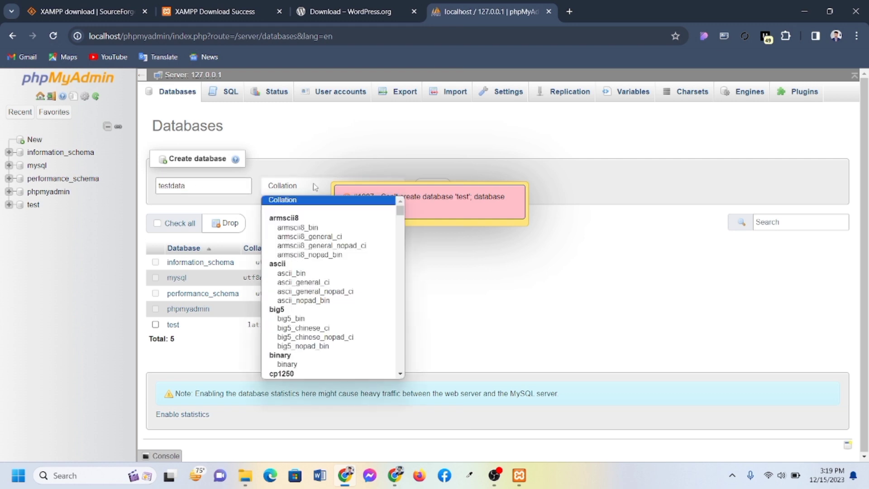
left_click(290, 200)
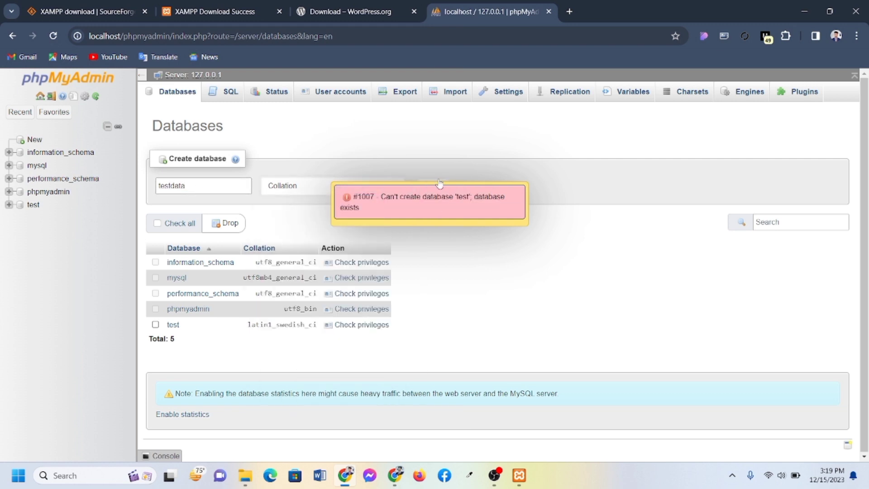
left_click(454, 224)
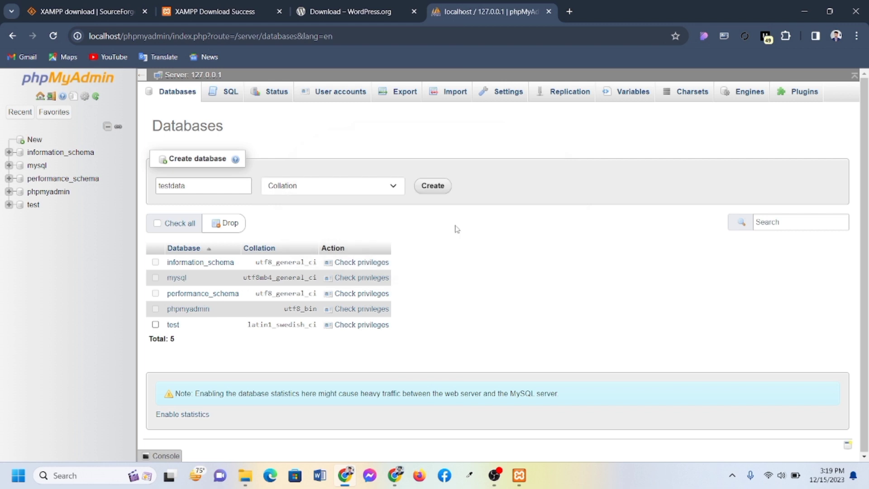
left_click(430, 187)
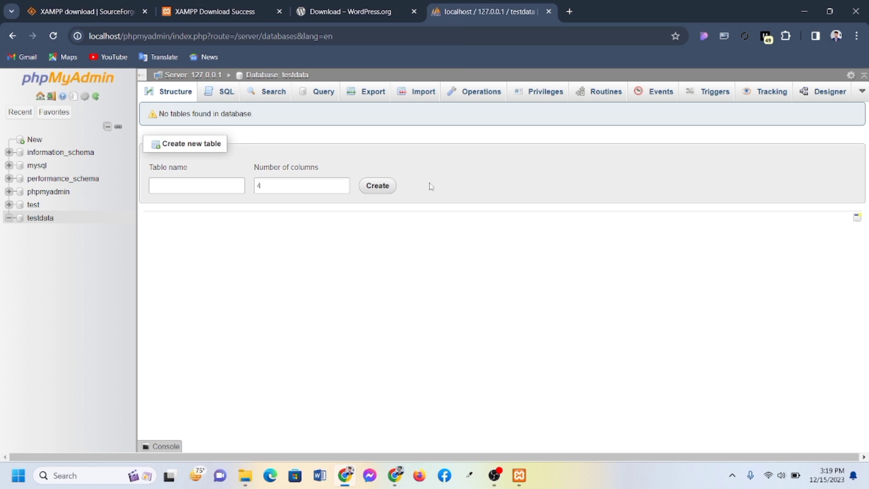
Load localhost/test in a new Chrome tab to open WordPress setup
key("ctrl+t")
type("lo")
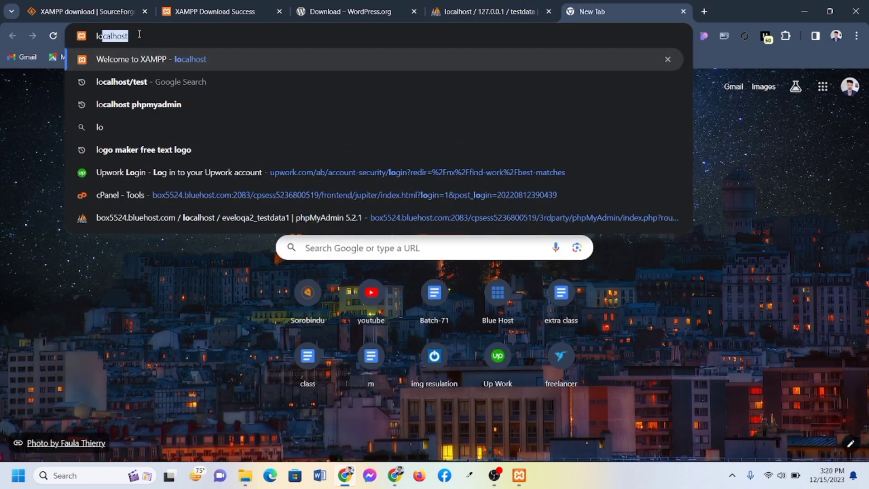
type("calhost")
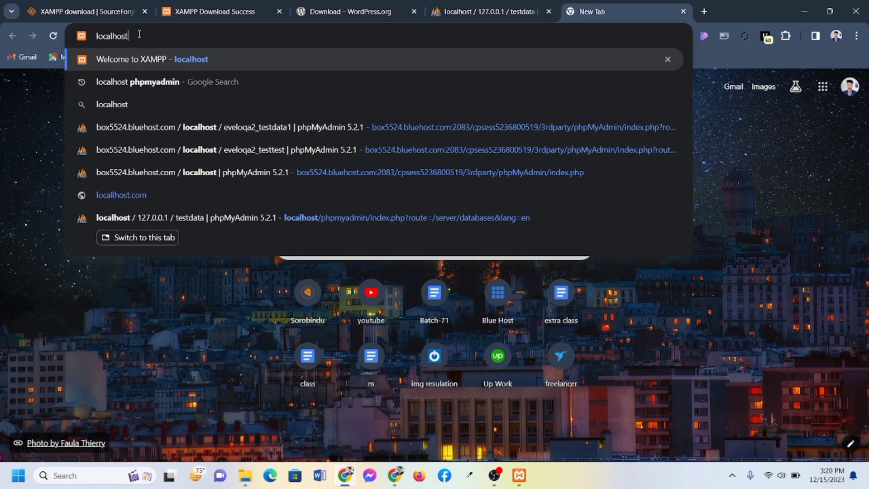
type("/tes")
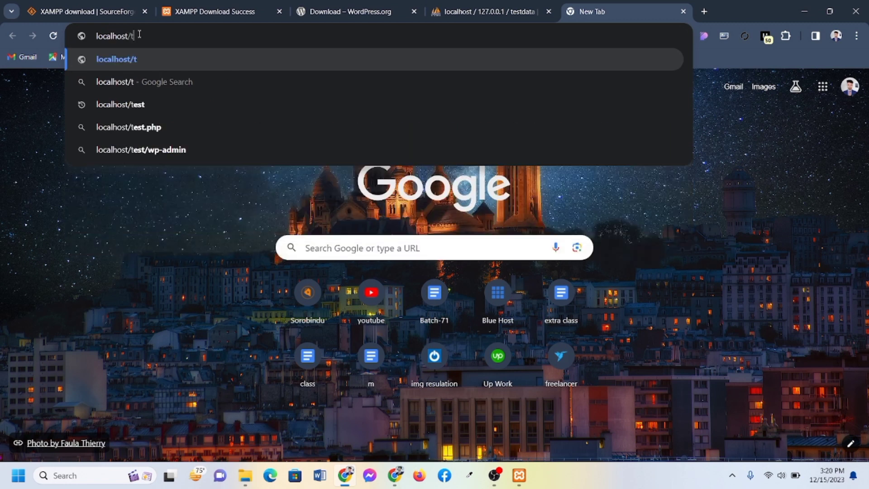
type("t")
key("Return")
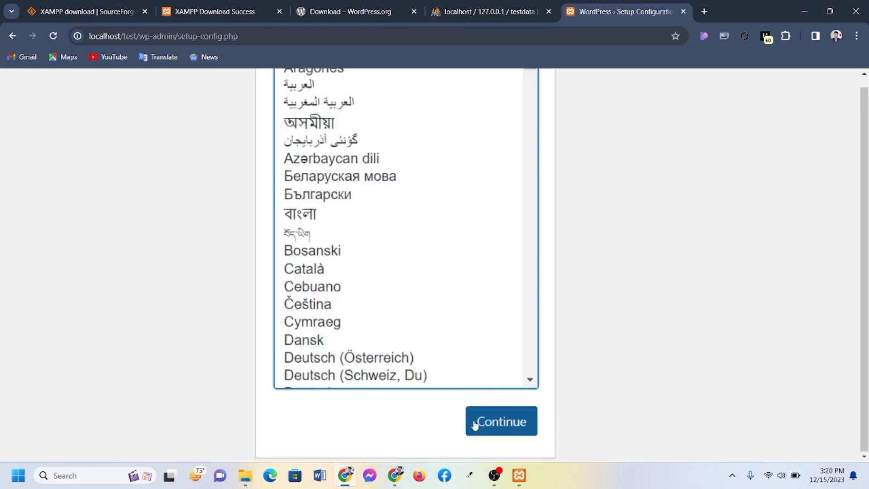
Continue past the welcome pages and enter database testdata, username root, password blank
left_click(506, 401)
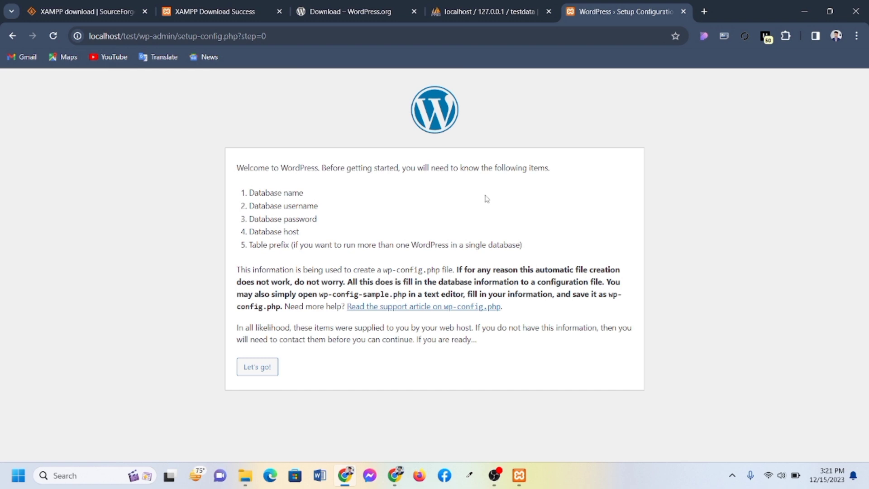
left_click(260, 372)
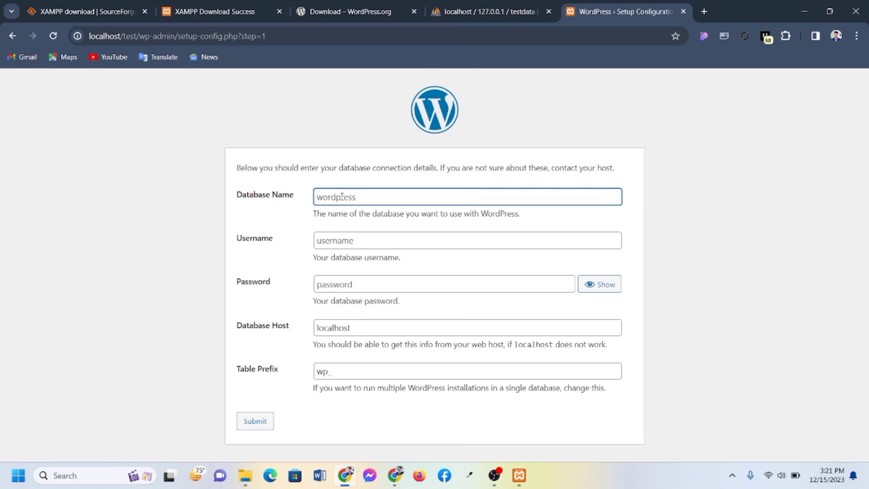
type("testdata")
left_click(335, 240)
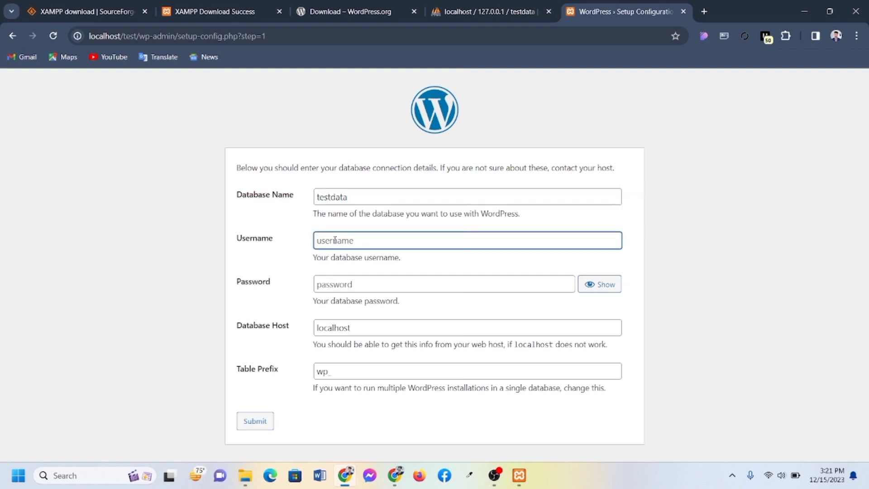
type("root")
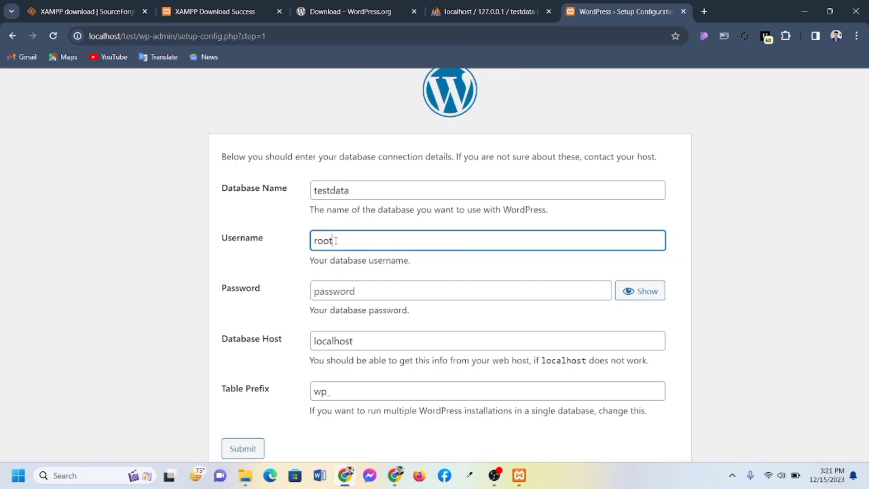
left_click(344, 295)
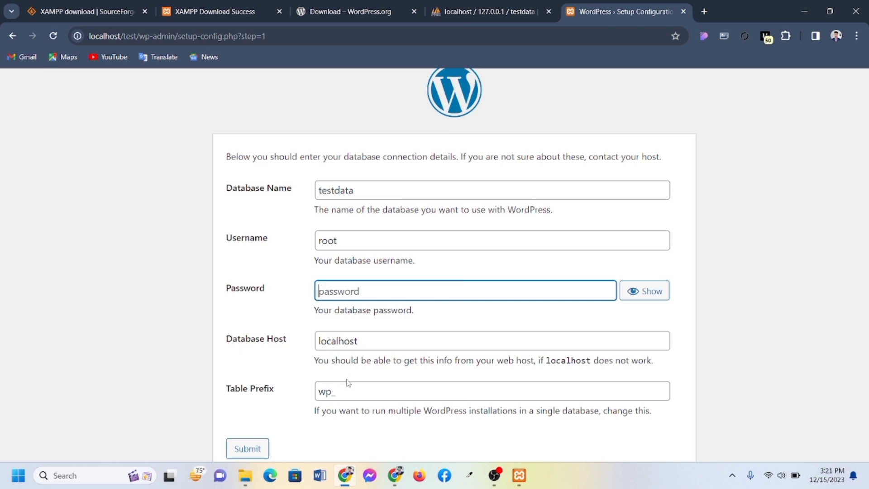
scroll(478, 424, "down", 1)
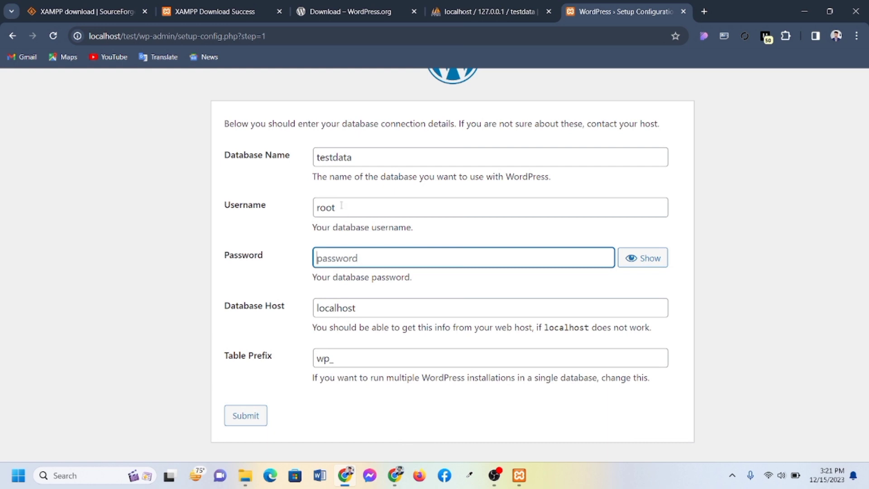
scroll(295, 350, "up", 5)
scroll(295, 350, "down", 6)
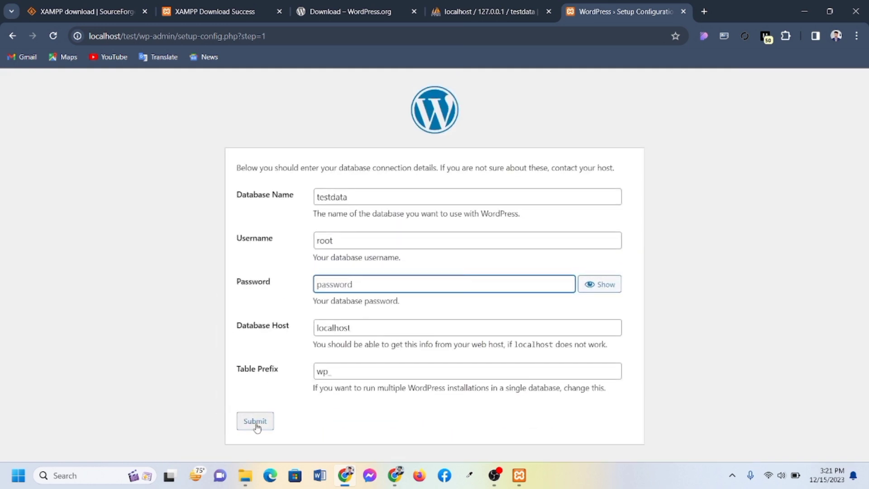
scroll(256, 426, "up", 3)
Submit the database connection details and run the WordPress installation
left_click(254, 388)
scroll(252, 392, "down", 3)
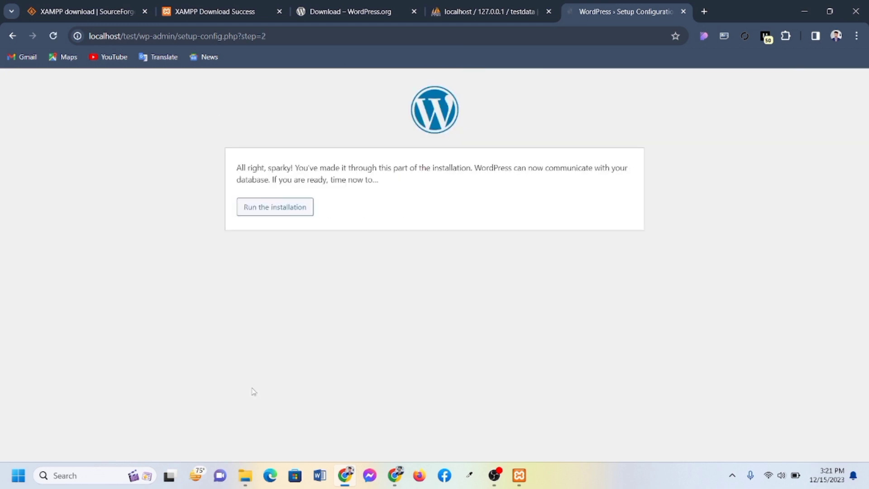
scroll(286, 216, "up", 3)
left_click(278, 208)
scroll(277, 208, "down", 3)
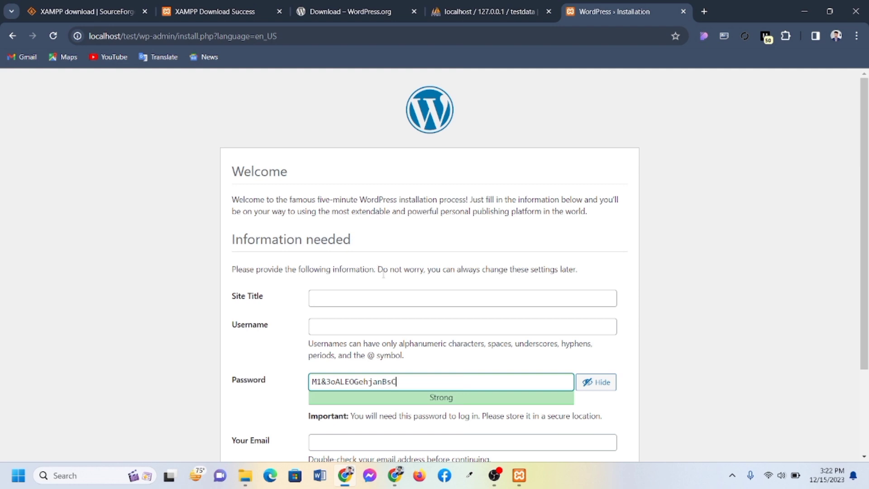
scroll(402, 291, "down", 1)
Set site title 'my website', username admin, and a confirmed weak password
left_click(333, 238)
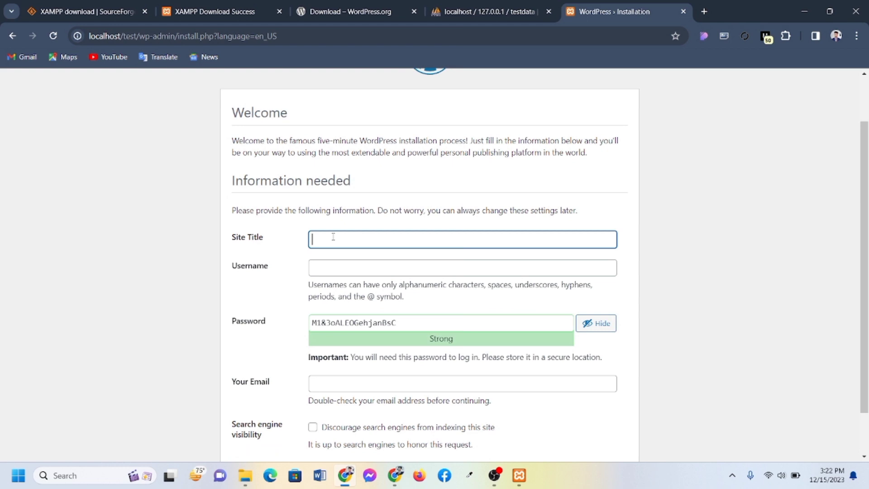
type("my website")
left_click(322, 263)
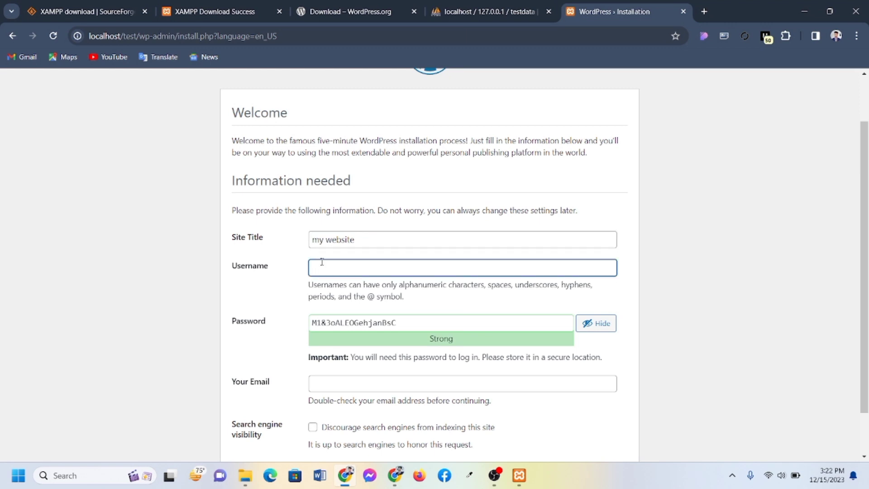
type("admin")
left_click(412, 328)
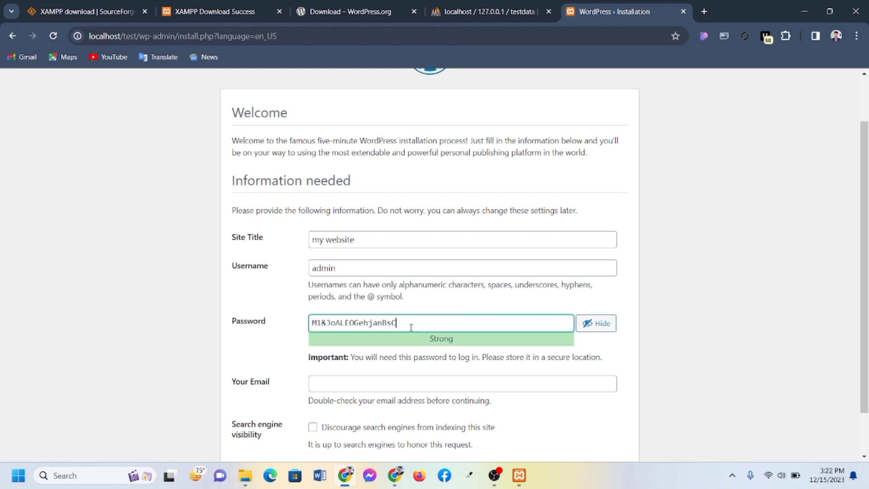
key("BackSpace")
key("BackSpace")
key("BackSpace")
key("BackSpace")
key("BackSpace")
key("BackSpace")
key("BackSpace")
key("BackSpace")
key("BackSpace")
key("BackSpace")
key("BackSpace")
key("BackSpace")
key("BackSpace")
key("BackSpace")
key("BackSpace")
key("BackSpace")
key("BackSpace")
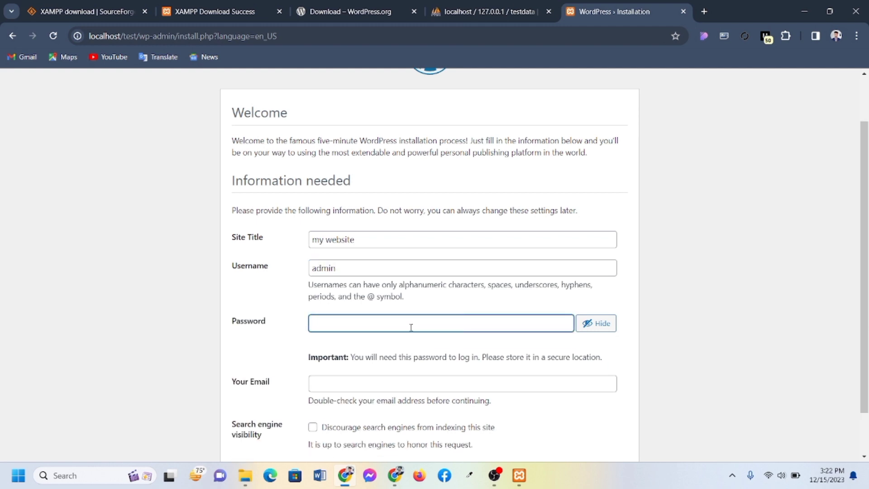
type("admin")
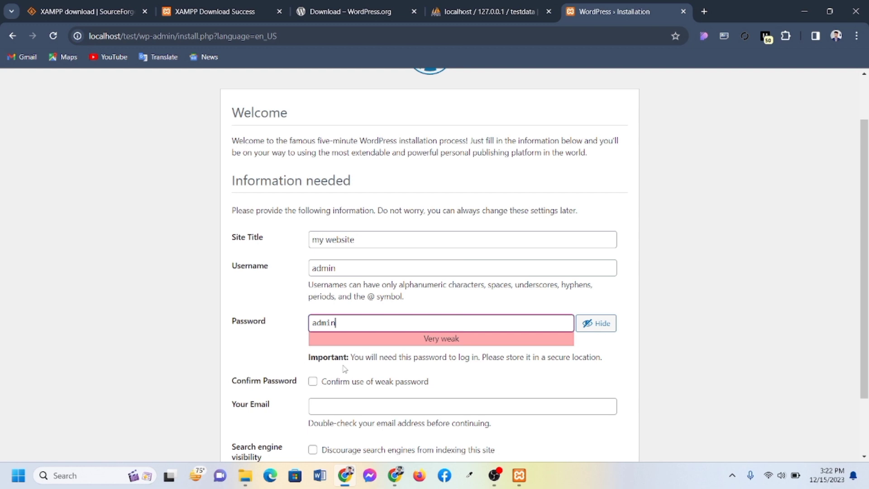
left_click(312, 382)
Fill in the admin e-mail from a saved address and install WordPress
scroll(313, 385, "down", 1)
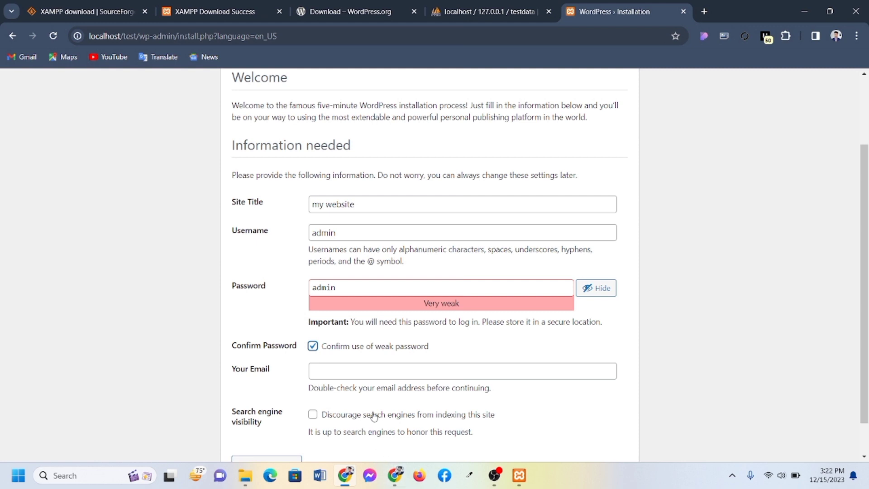
left_click(342, 369)
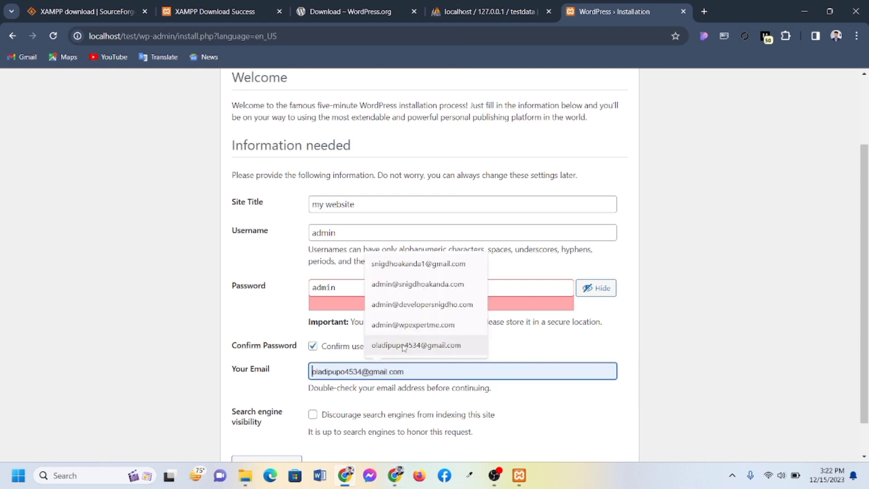
left_click(417, 264)
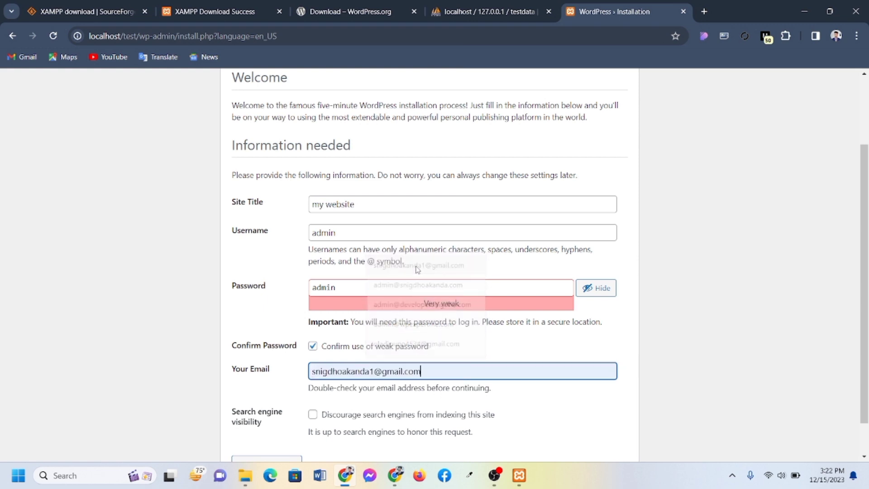
scroll(412, 343, "down", 1)
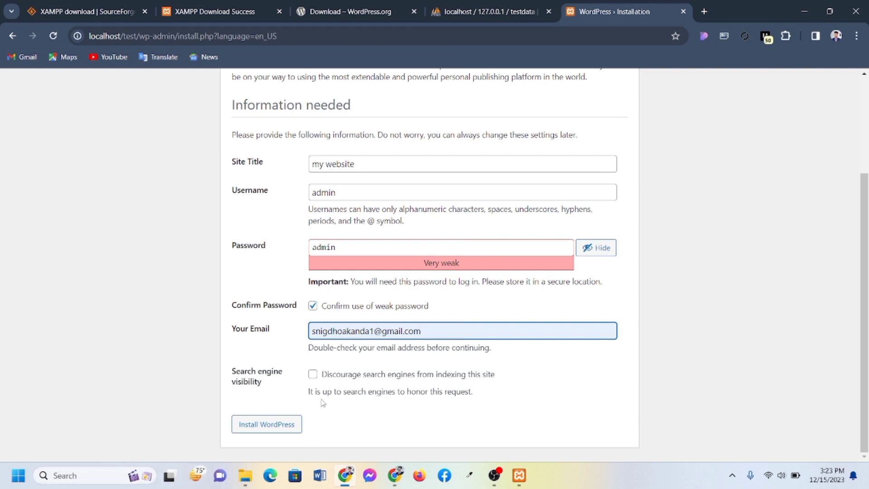
left_click(276, 426)
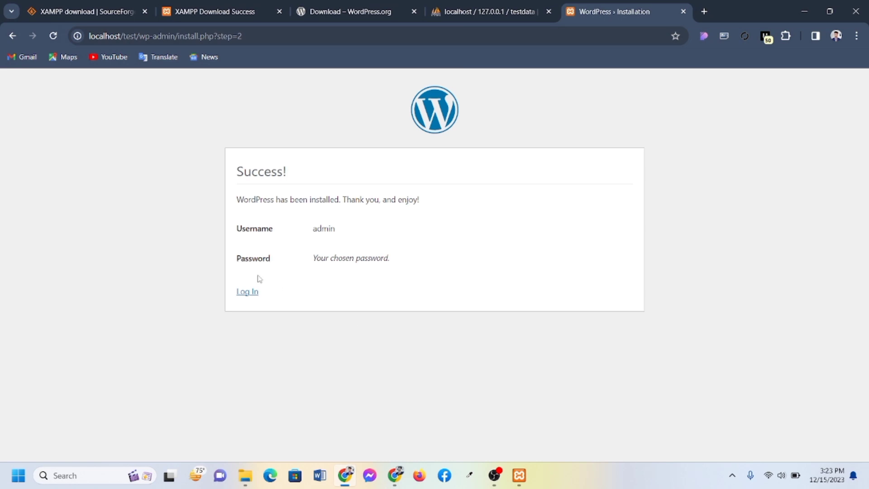
Log in as admin with the saved username, password and Remember Me ticked
left_click(241, 294)
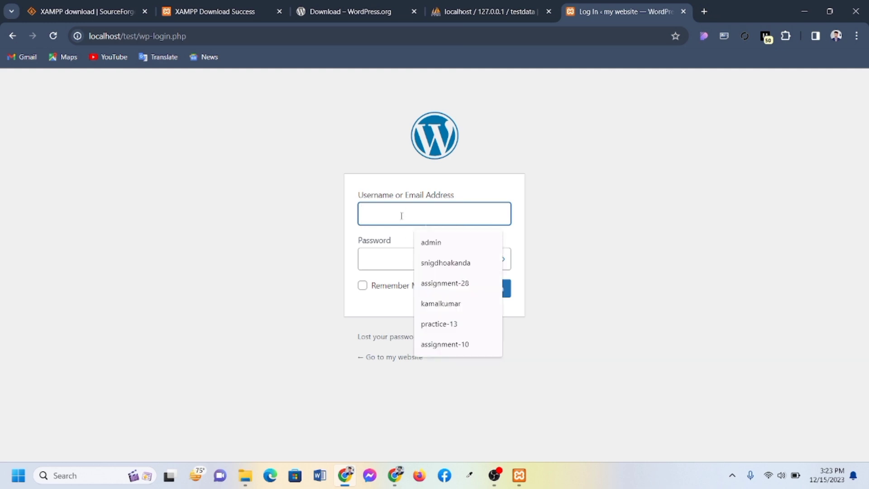
left_click(448, 243)
left_click(395, 257)
type("•••••")
left_click(363, 285)
left_click(481, 292)
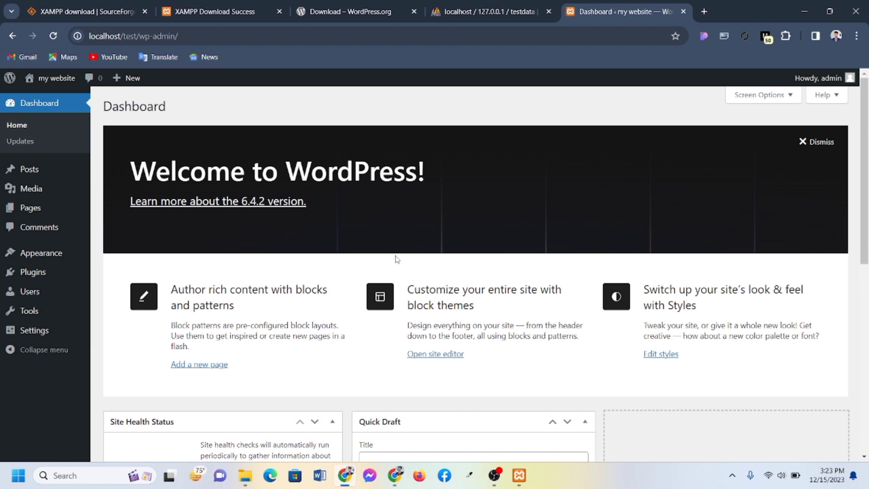
Open the my website front page in a new tab via Visit Site
scroll(458, 279, "down", 8)
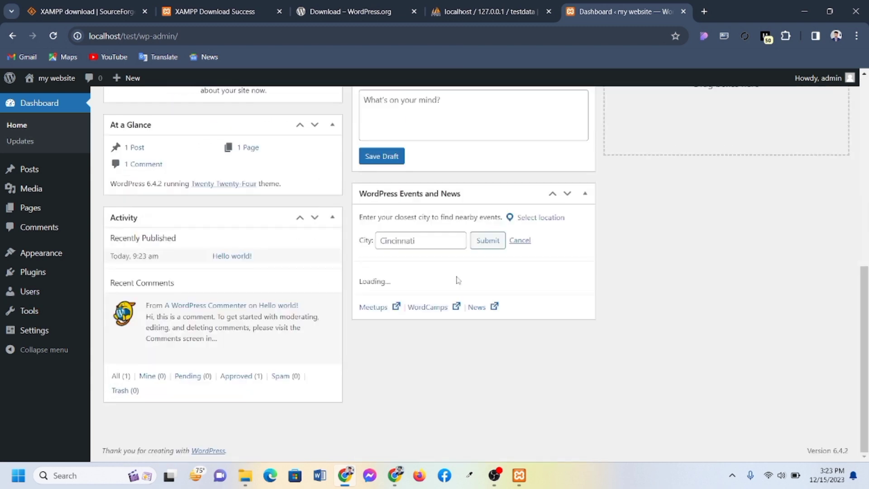
scroll(458, 280, "up", 10)
mouse_move(55, 83)
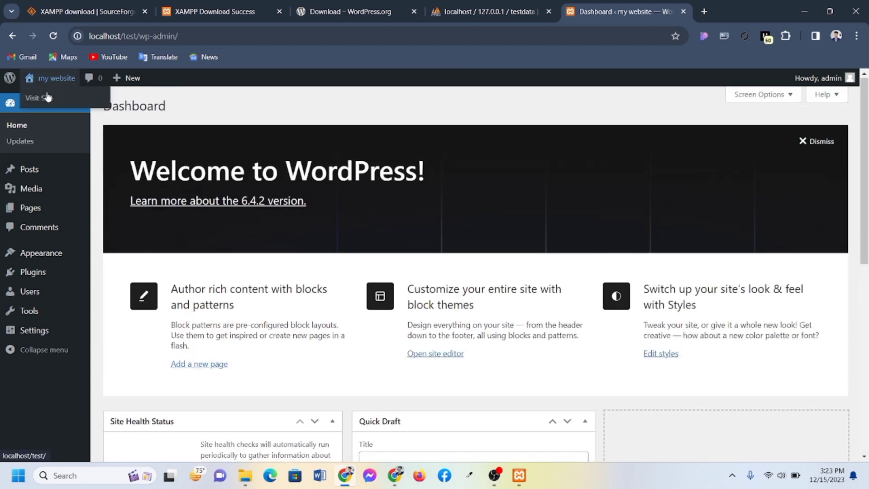
right_click(48, 97)
left_click(88, 116)
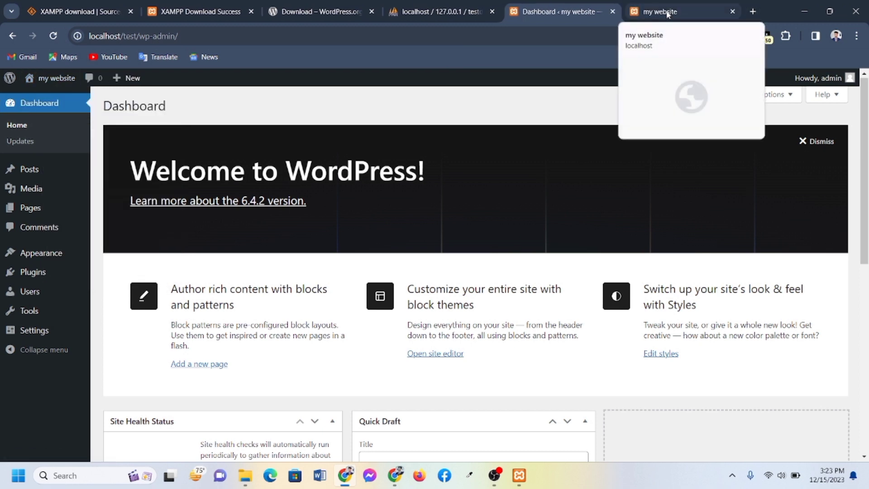
left_click(668, 13)
Review the front page, return to the Dashboard tab, and close Chrome
scroll(493, 228, "down", 20)
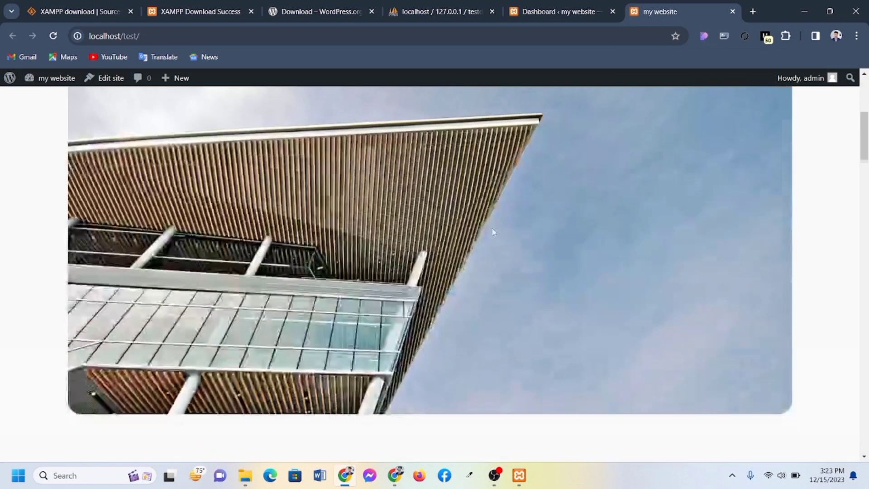
scroll(493, 229, "up", 8)
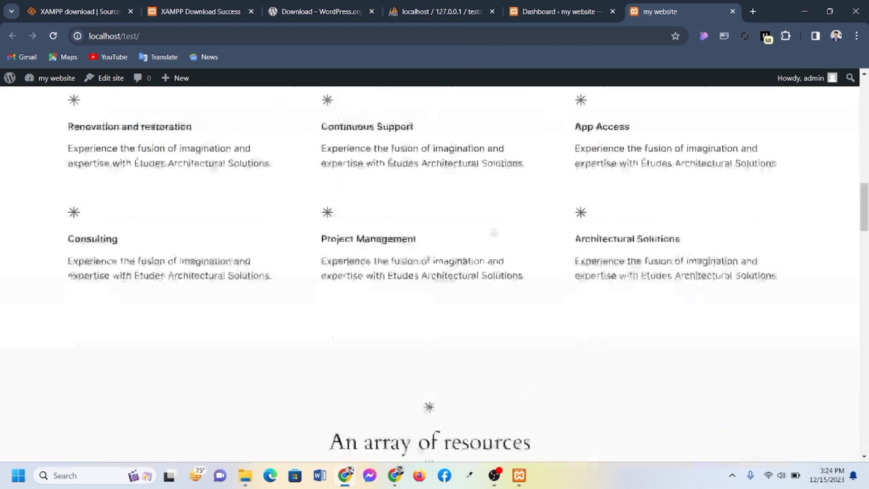
left_click(549, 16)
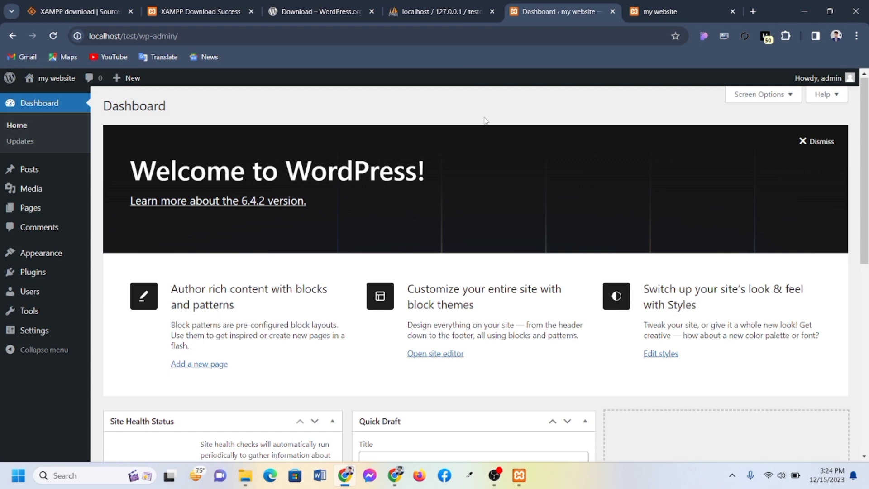
left_click(856, 11)
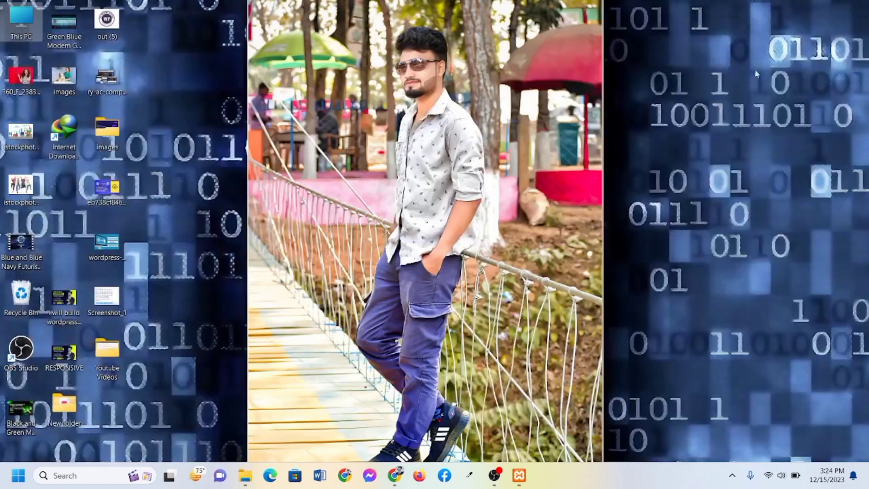
Stop the Apache and MySQL services in XAMPP Control Panel and close the panel
left_click(519, 475)
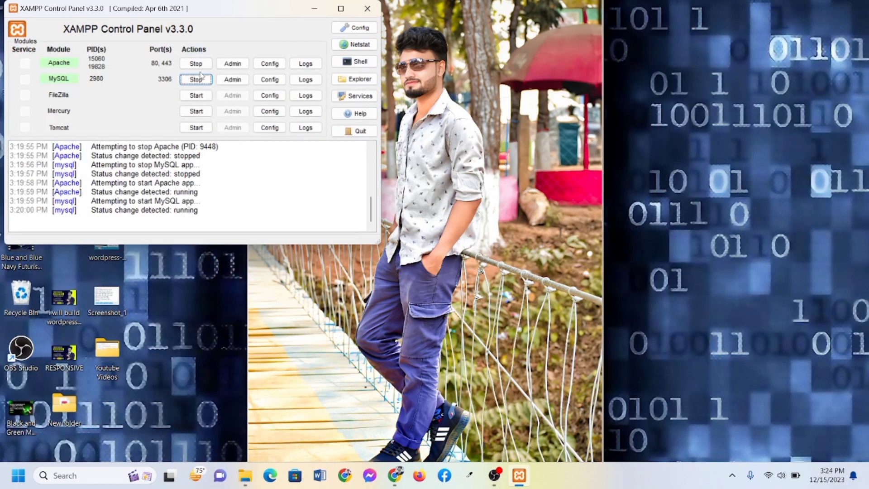
left_click(197, 64)
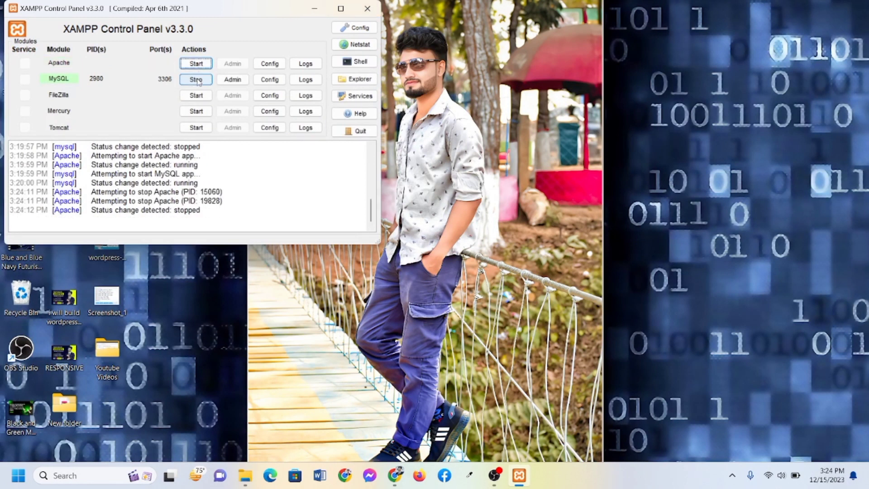
left_click(197, 80)
left_click(369, 12)
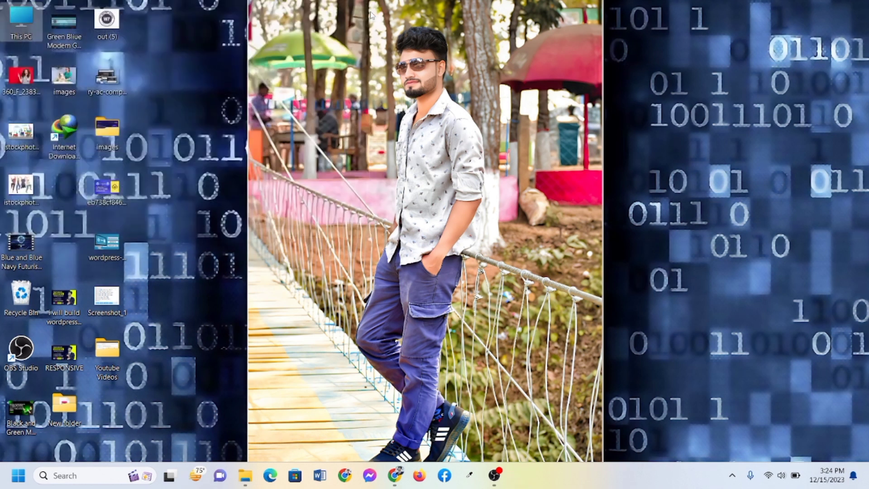
Refresh the Windows desktop twice from its right-click menu
right_click(197, 182)
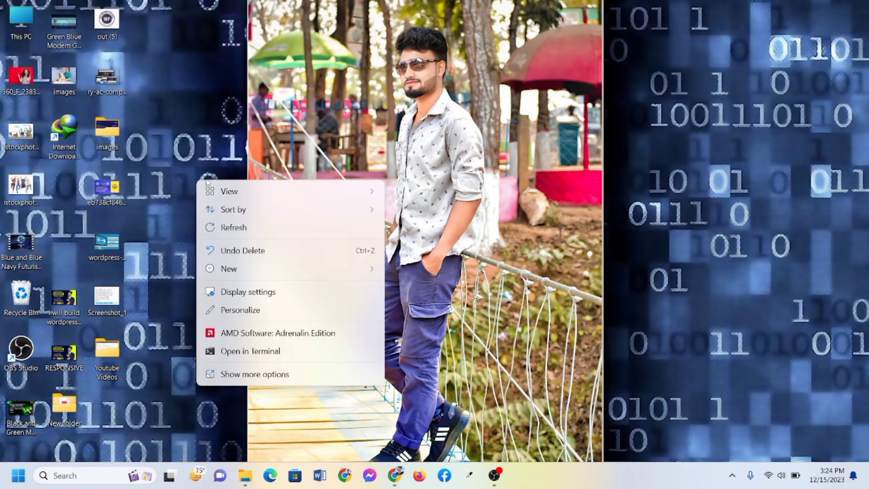
left_click(258, 230)
right_click(190, 157)
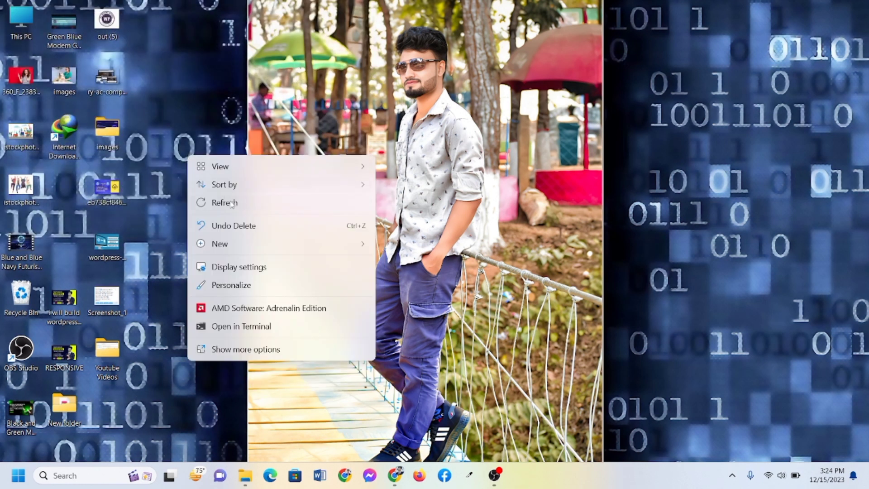
left_click(226, 203)
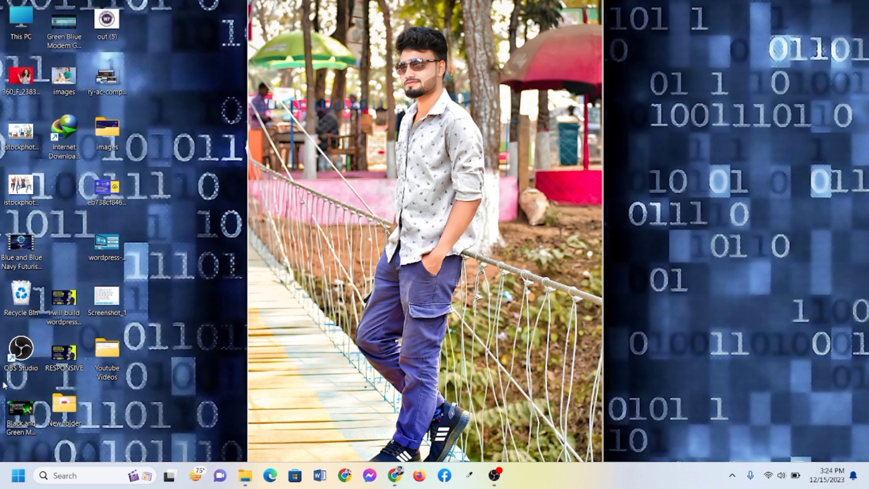
Relaunch XAMPP Control Panel from Start search, start Apache and MySQL, and minimize it
left_click(21, 475)
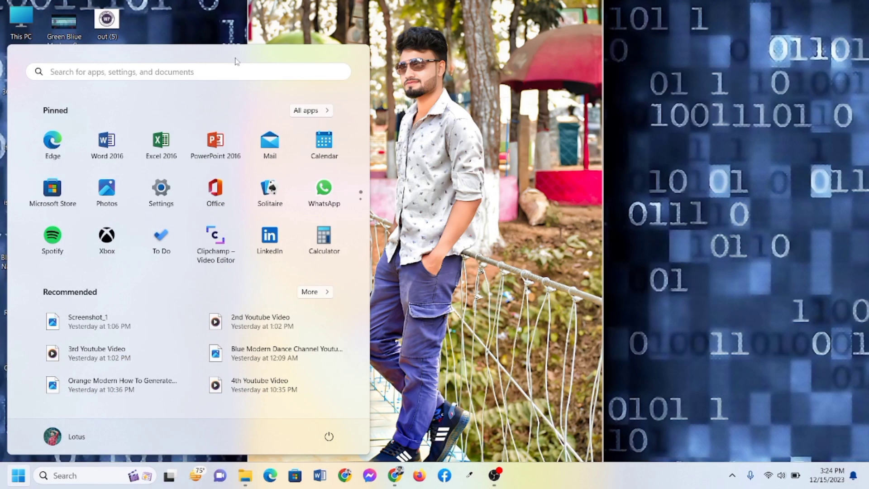
left_click(188, 72)
type("x")
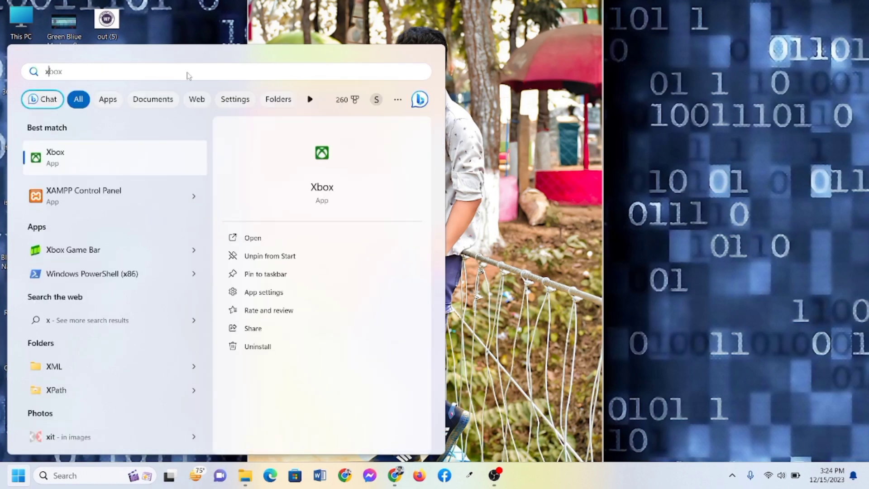
left_click(100, 199)
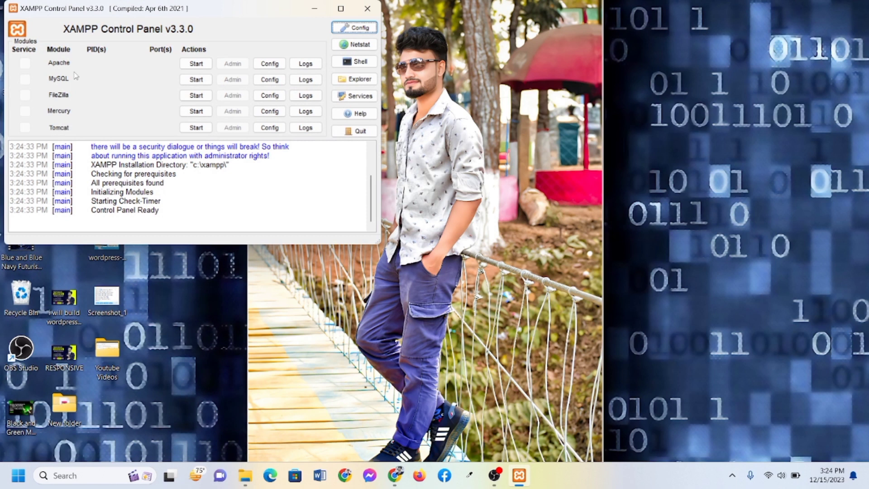
left_click(194, 64)
left_click(205, 84)
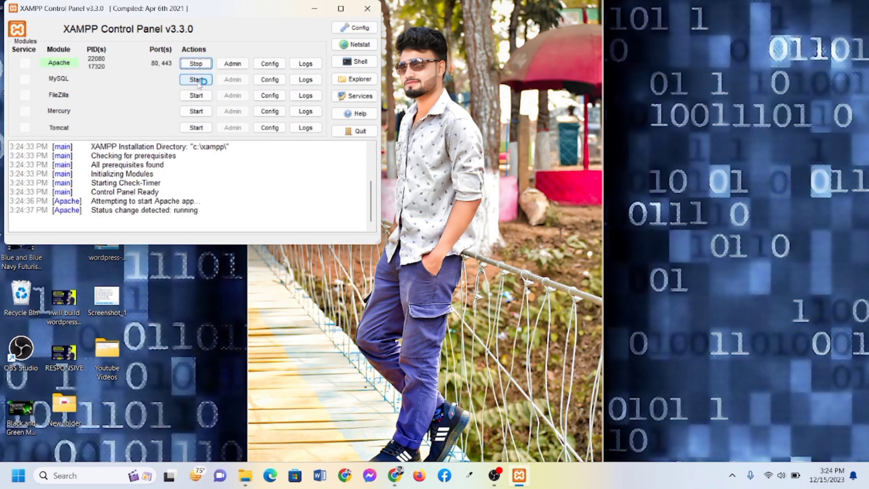
left_click(315, 8)
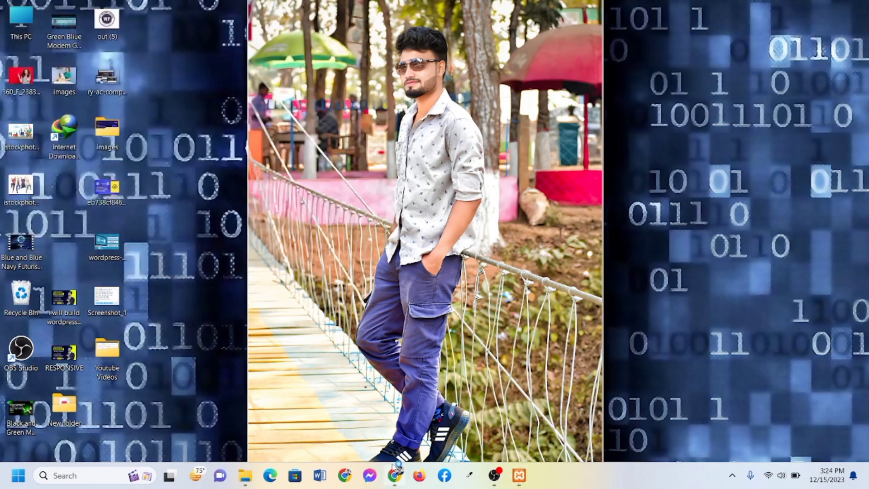
Load localhost/test in a maximized Chrome window
left_click(342, 480)
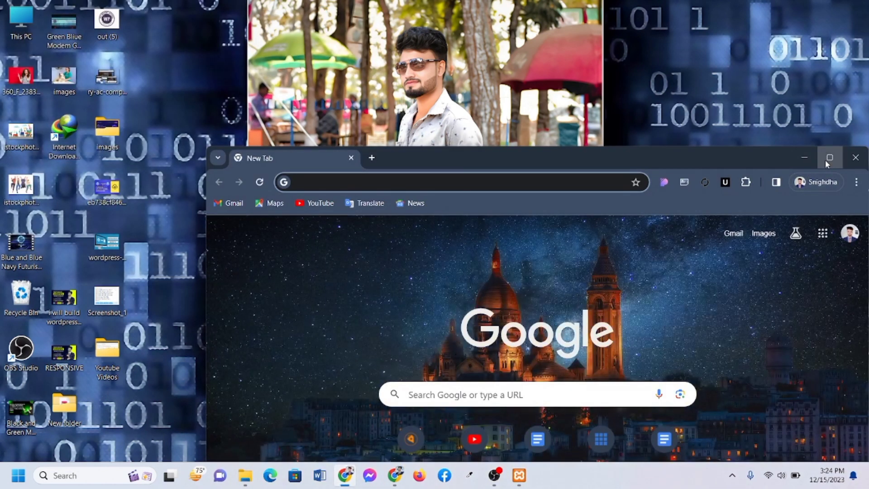
left_click(829, 159)
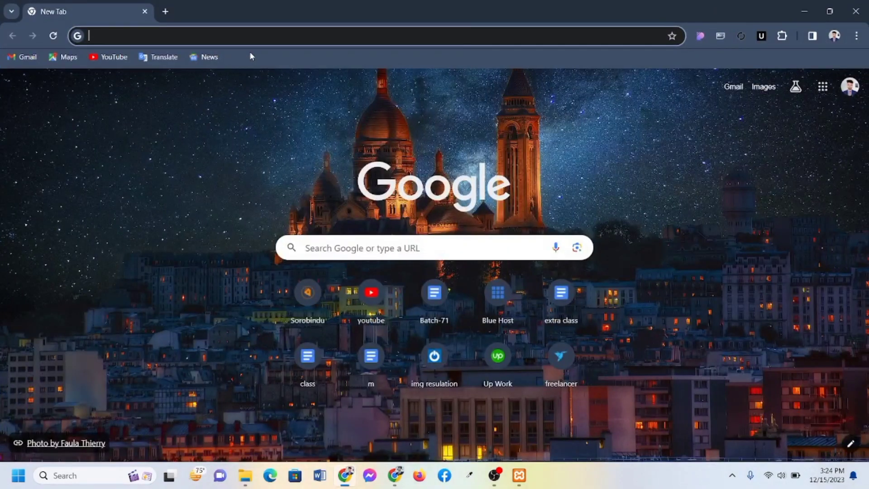
type("lo")
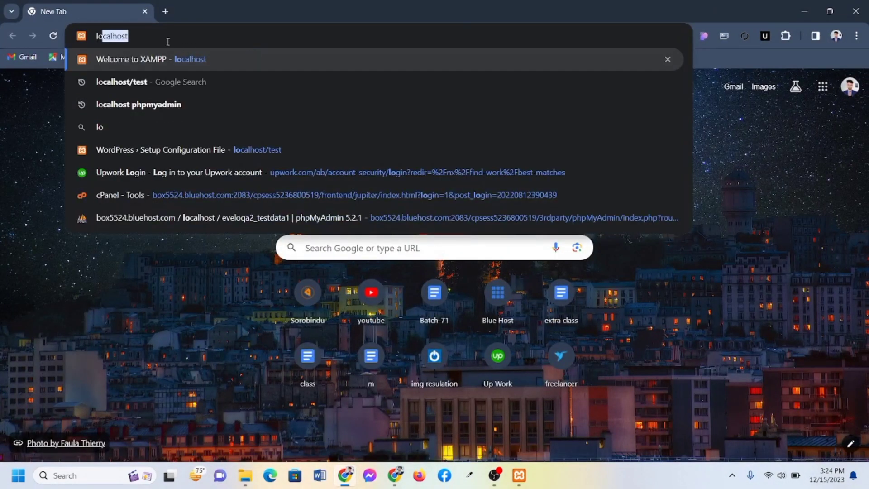
type("calhost")
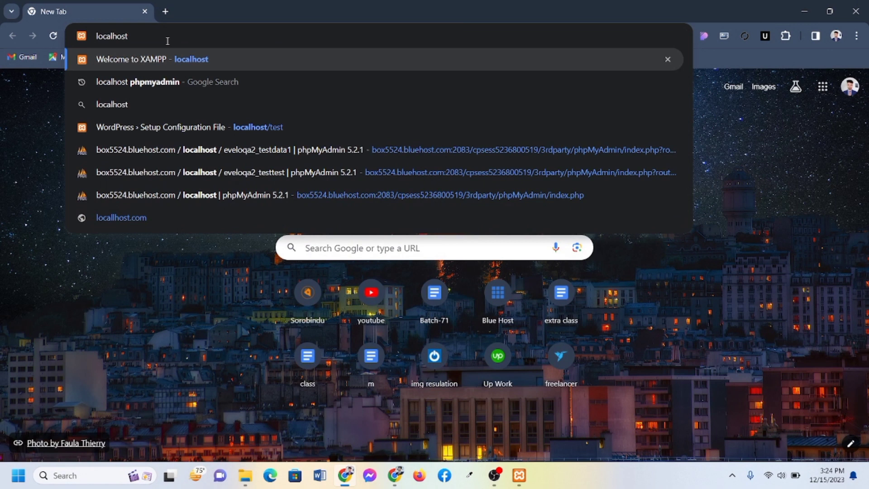
type("/")
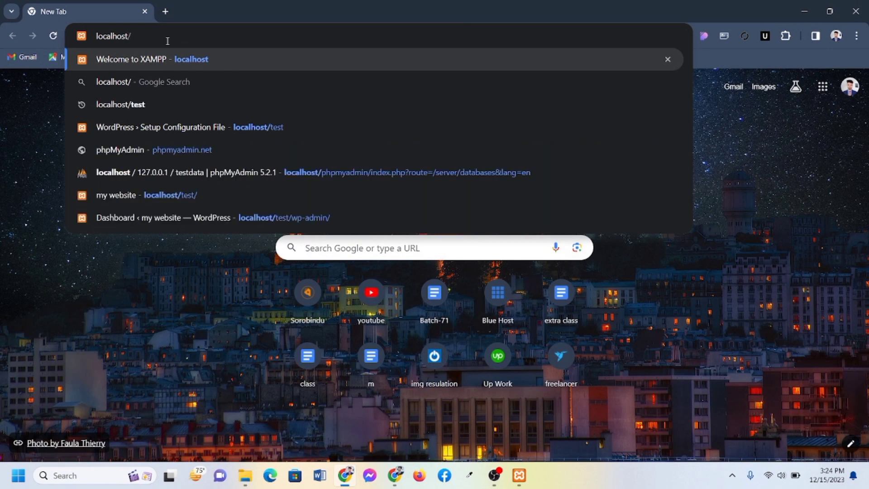
type("test")
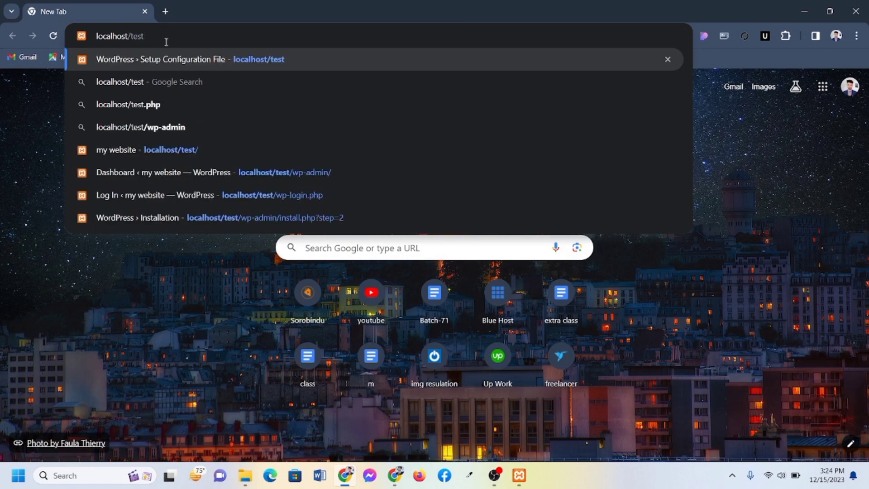
key("Return")
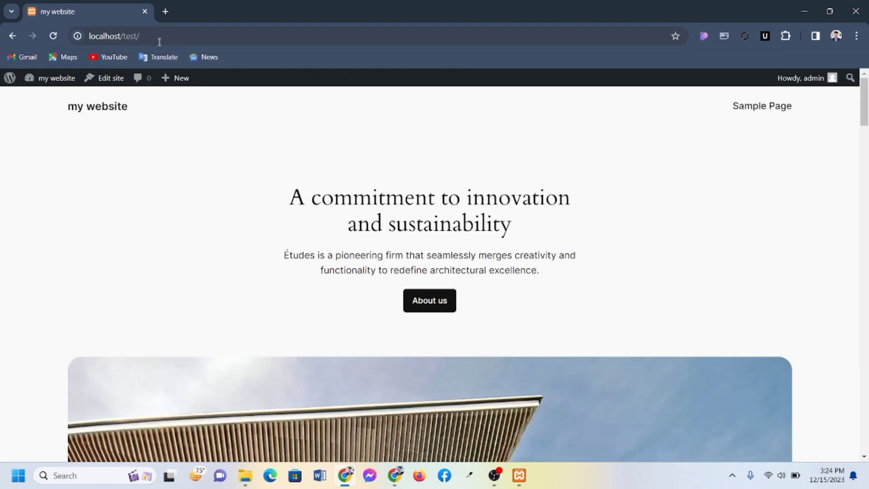
scroll(215, 226, "down", 1)
scroll(215, 226, "up", 1)
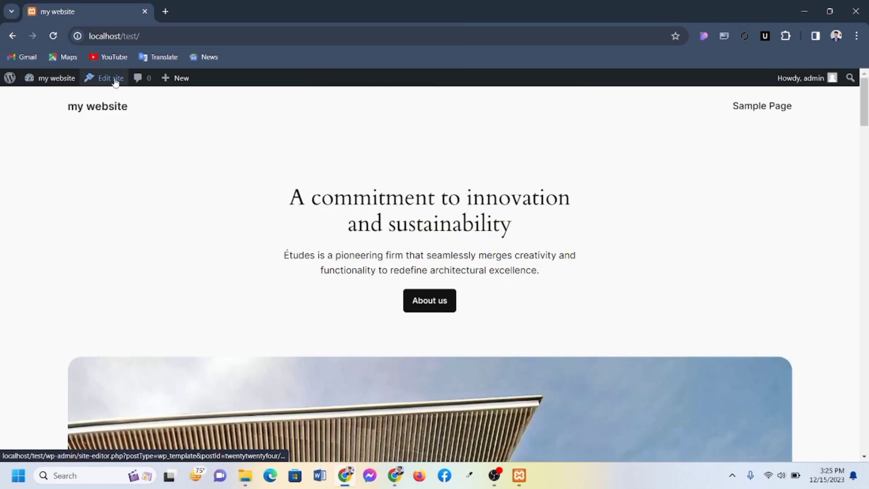
Append wp-admin to the localhost/test/ address to reach the Dashboard
left_click(153, 38)
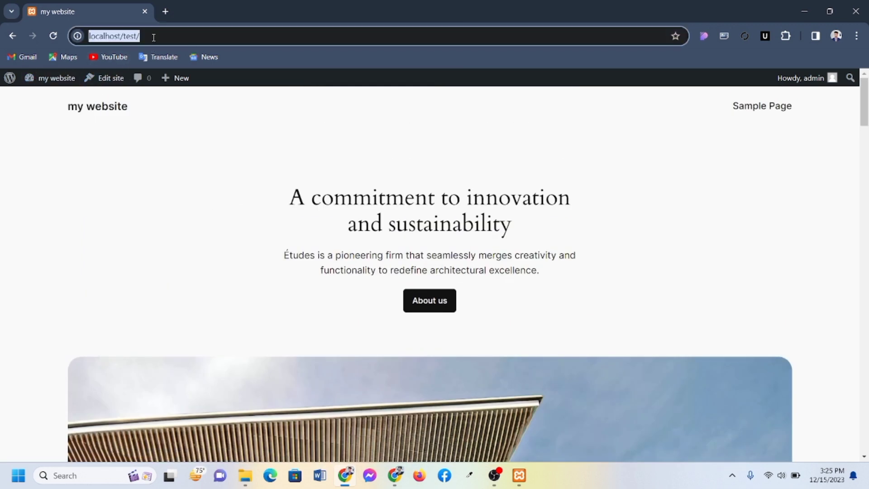
left_click(154, 37)
type("w")
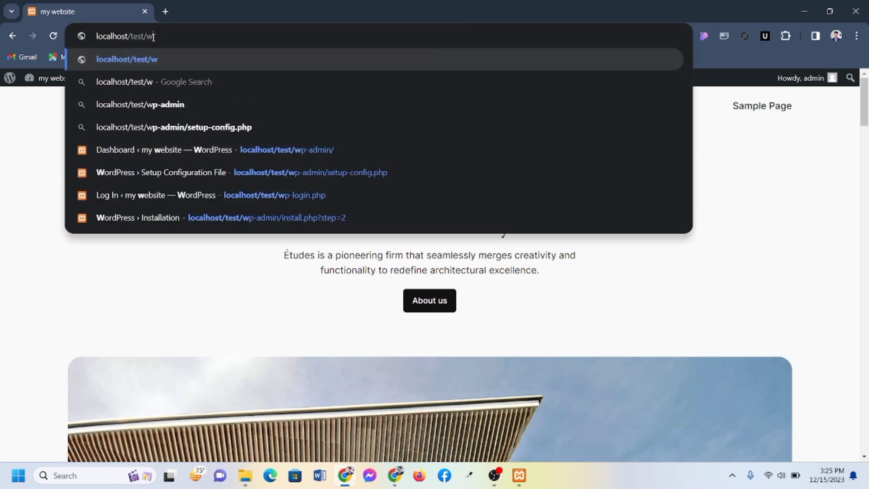
type("p-")
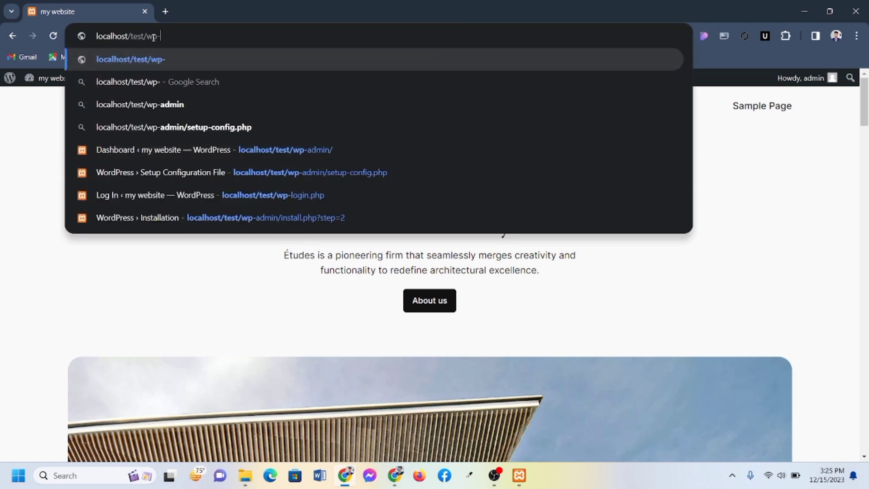
type("admin")
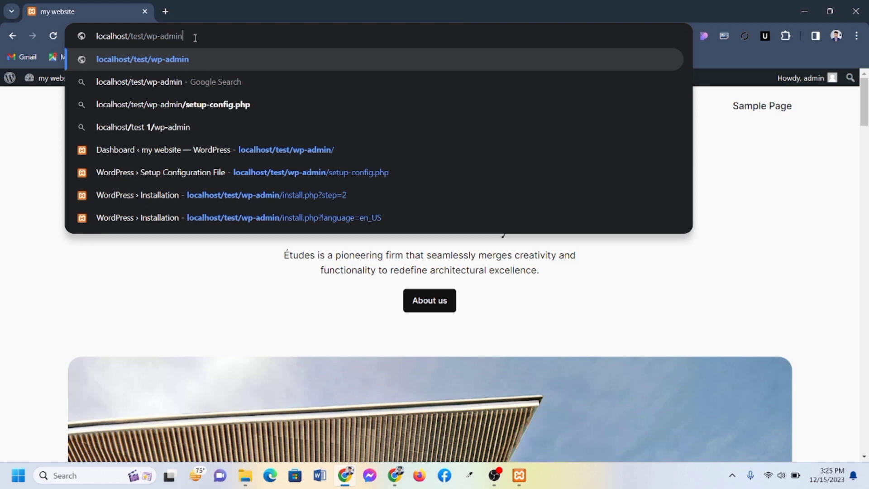
key("Return")
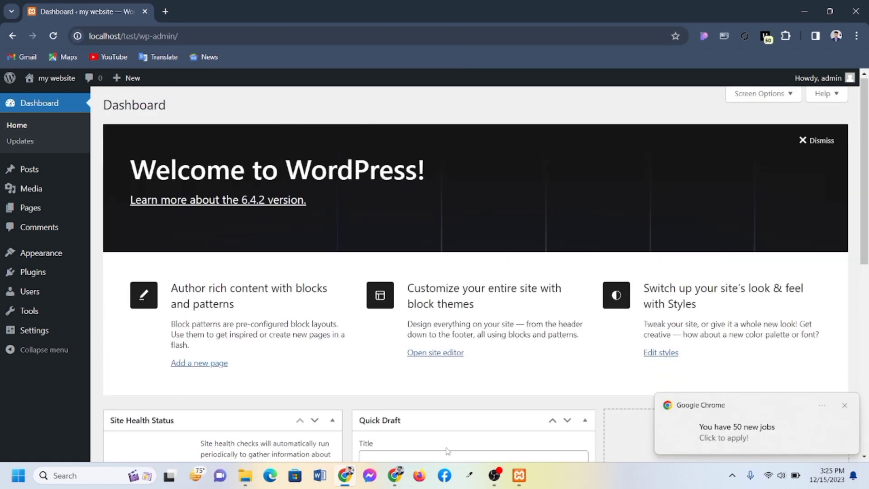
Open localhost/test/wp-admin in Firefox to bring up the WordPress login page
left_click(419, 476)
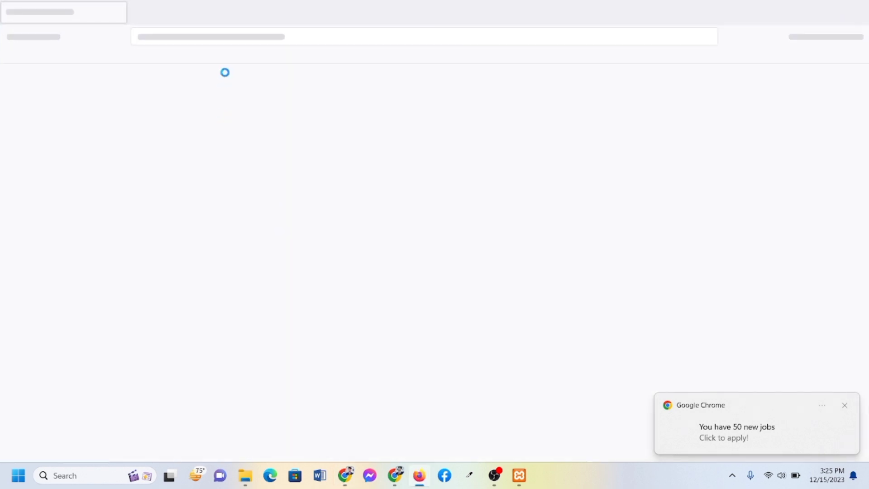
left_click(211, 37)
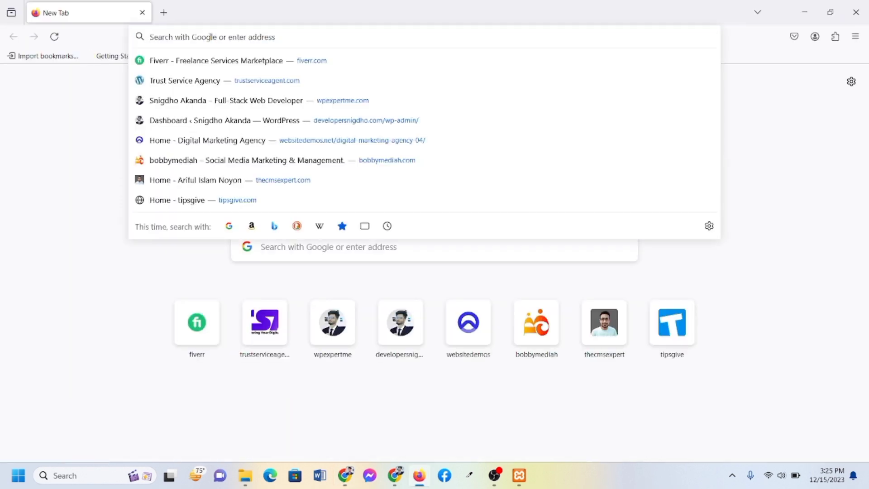
type("loc")
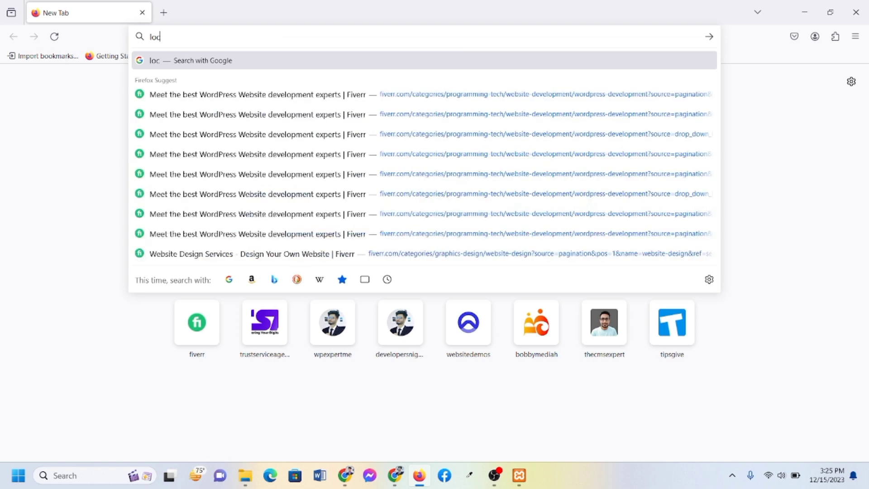
type("alhost")
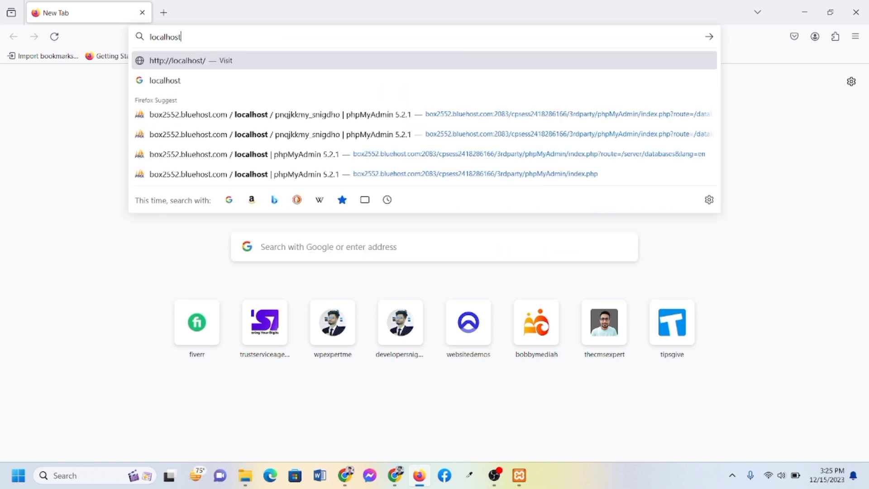
type("/test")
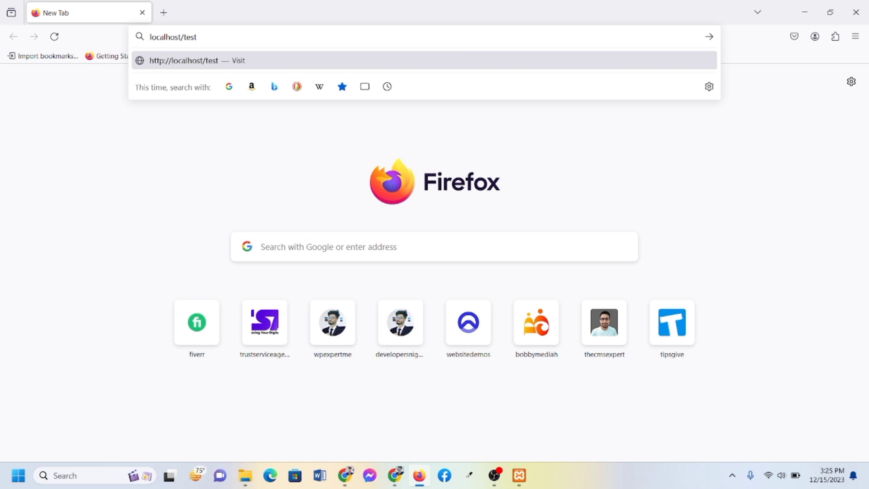
type("/wp-admin")
key("Return")
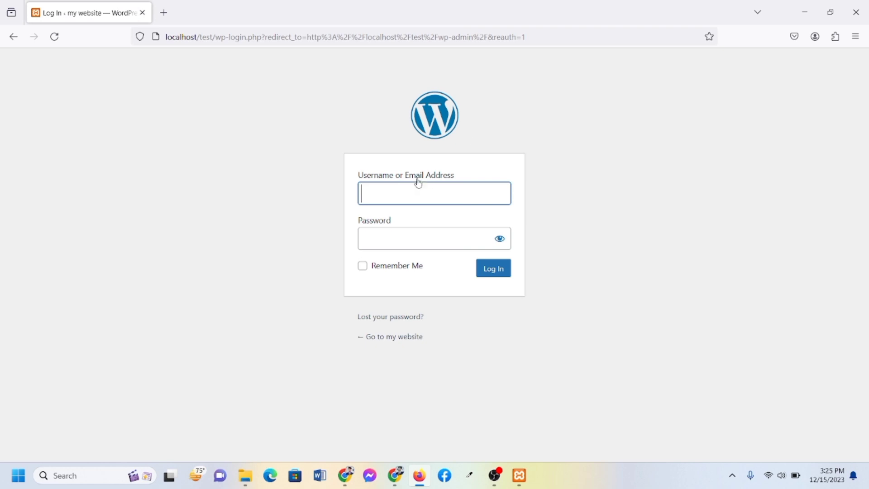
Log in with the administrator username and password, declining Firefox's offer to save the login
type("admin")
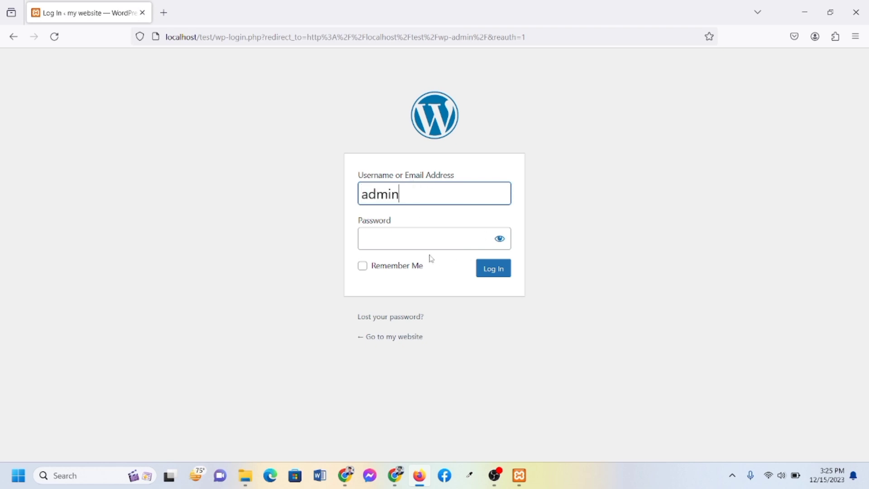
left_click(418, 244)
type("ad")
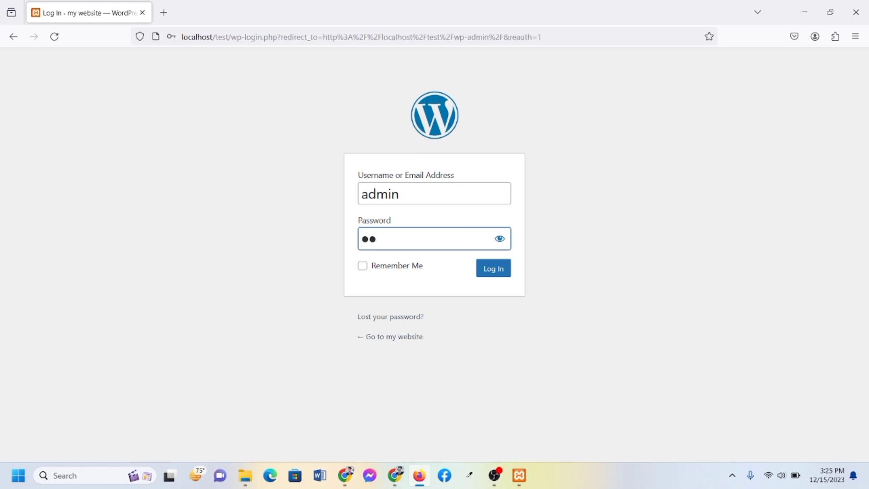
type("min")
left_click(485, 271)
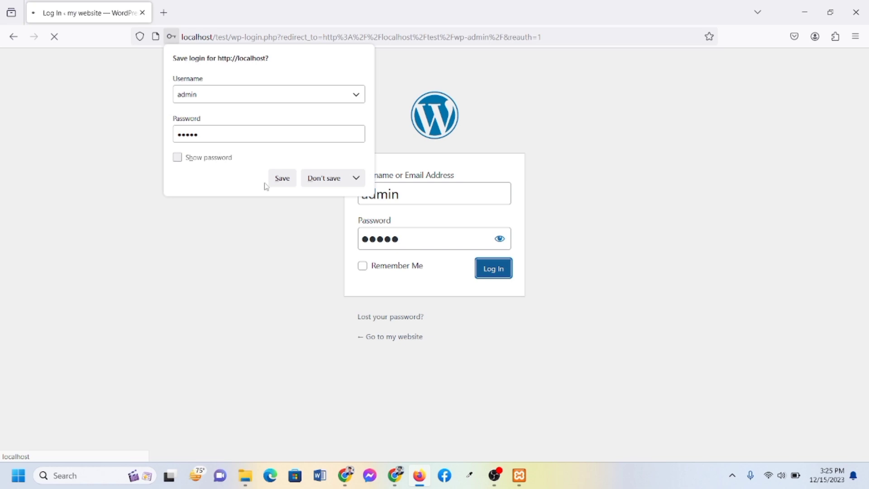
left_click(322, 180)
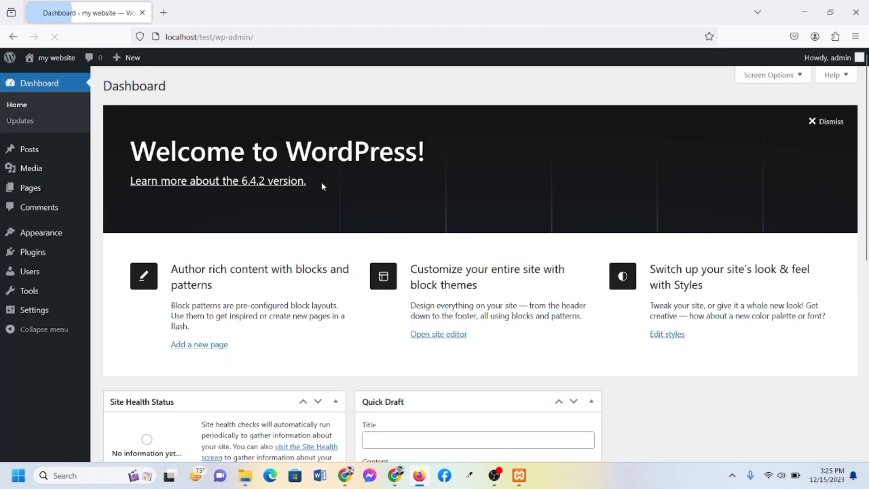
mouse_move(71, 58)
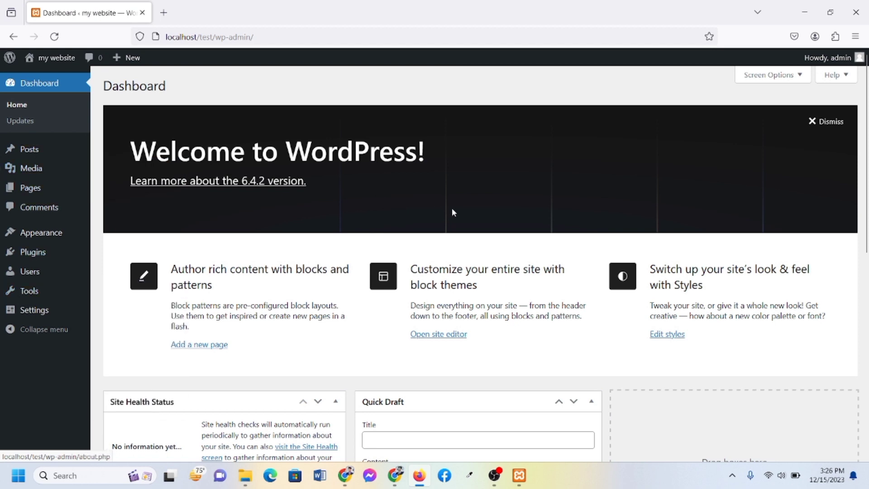
scroll(453, 211, "down", 1)
scroll(452, 211, "up", 1)
scroll(265, 214, "down", 8)
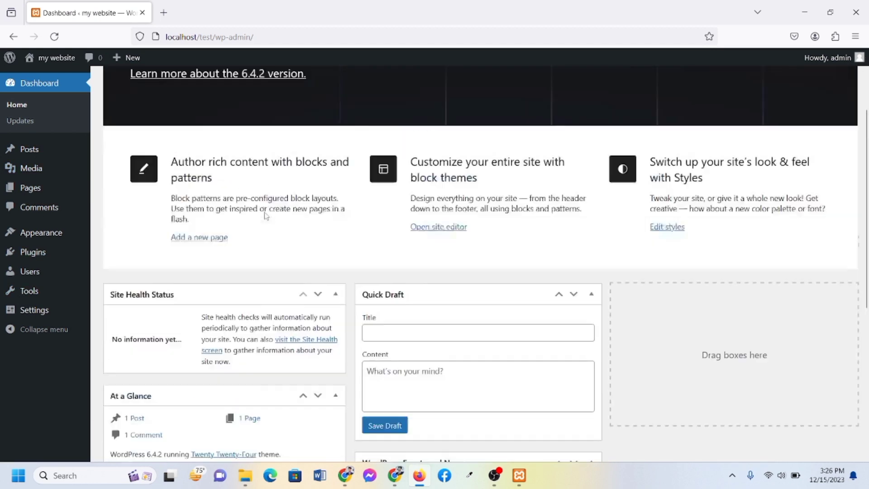
scroll(266, 213, "up", 8)
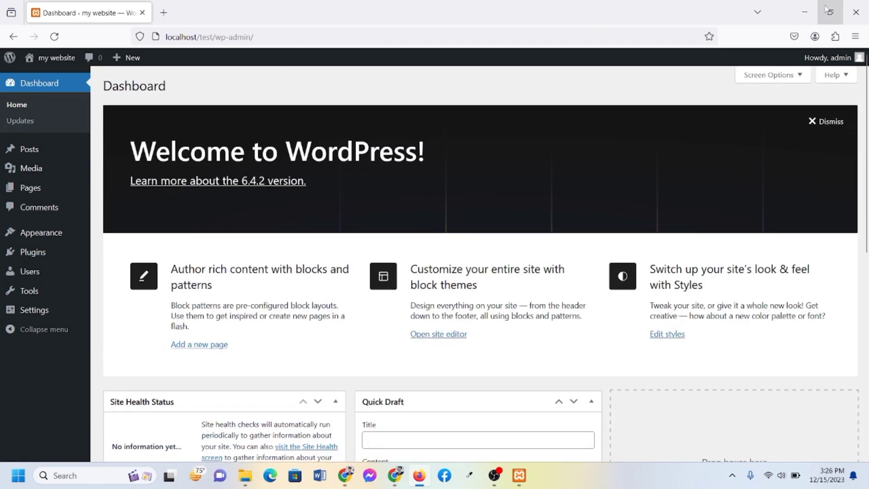
Check XAMPP's services are still running, then minimize XAMPP, Firefox and Chrome
left_click(520, 475)
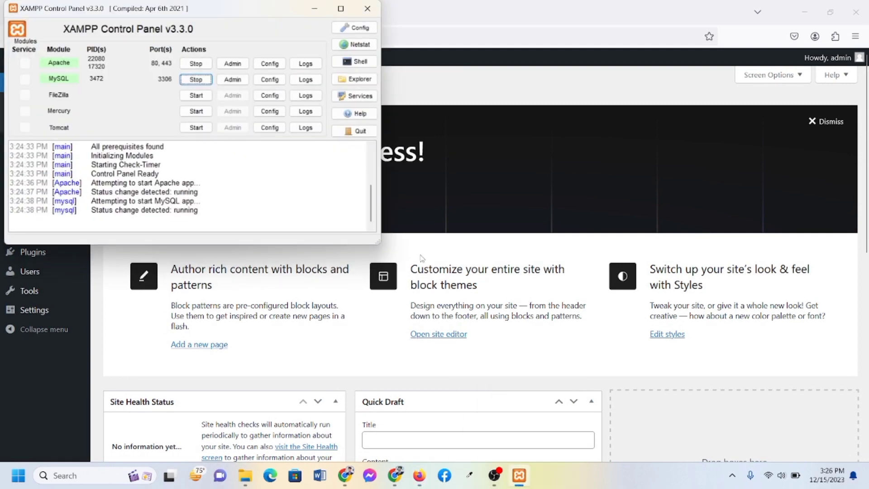
left_click(519, 476)
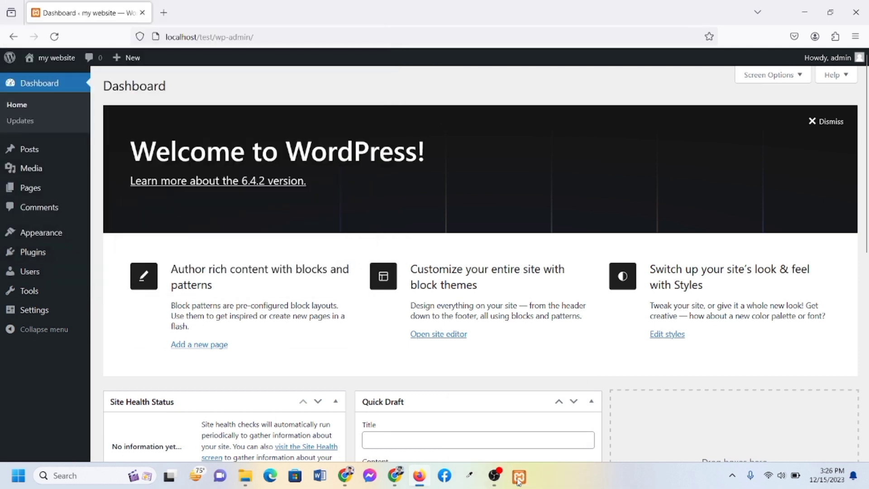
left_click(805, 19)
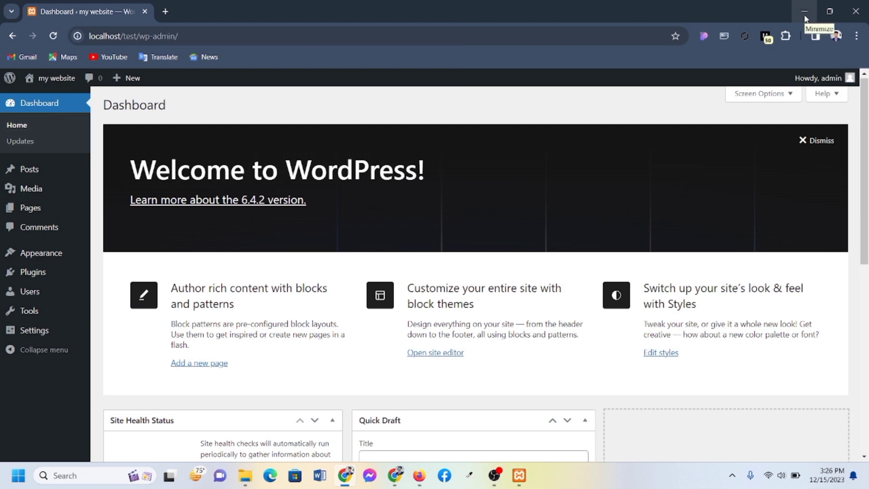
left_click(804, 14)
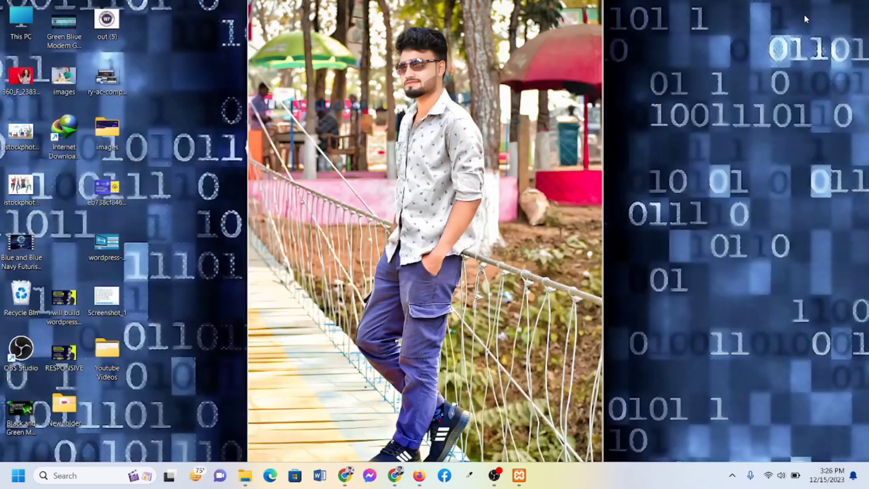